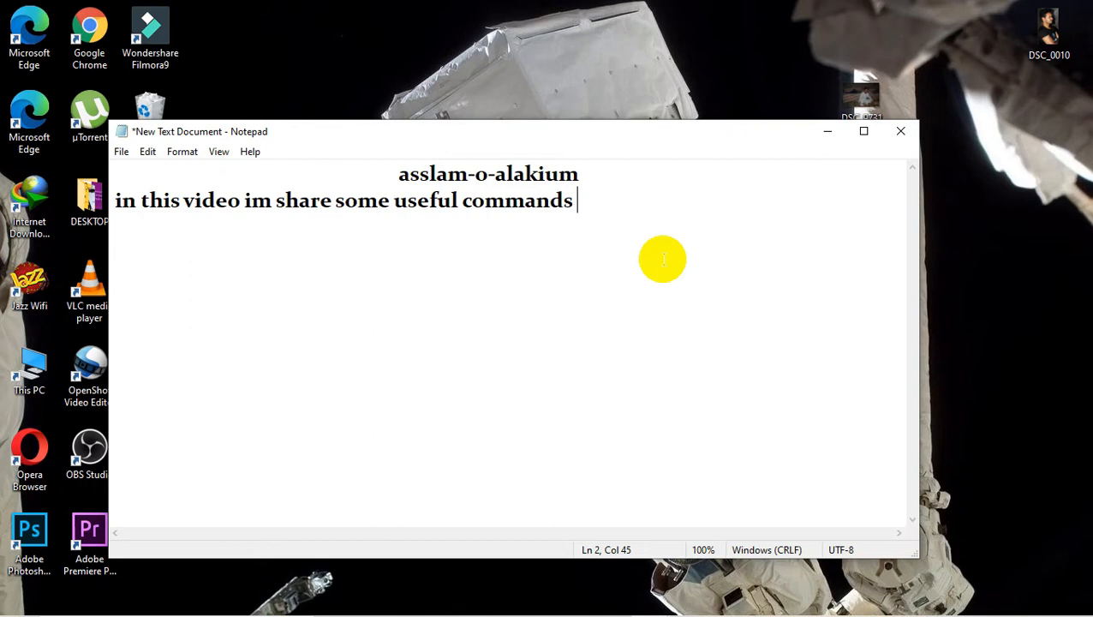
Complete the second line of the Notepad document with the words "with you".
text(with you)
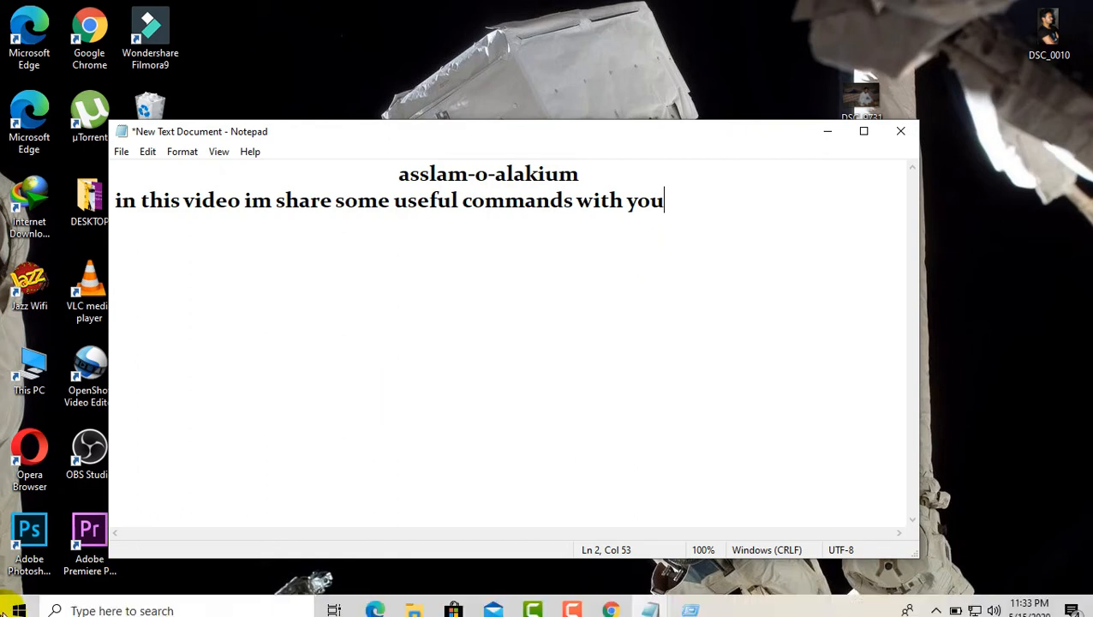
Open the current user's home folder with the Run command "." and close its window after viewing it.
click(5, 610)
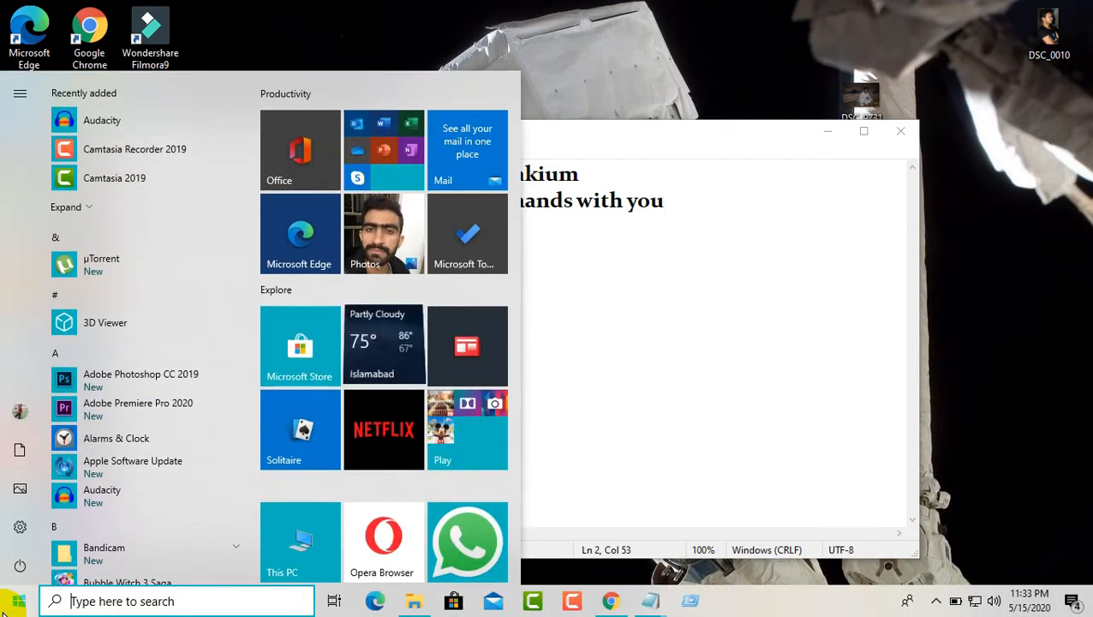
text(r)
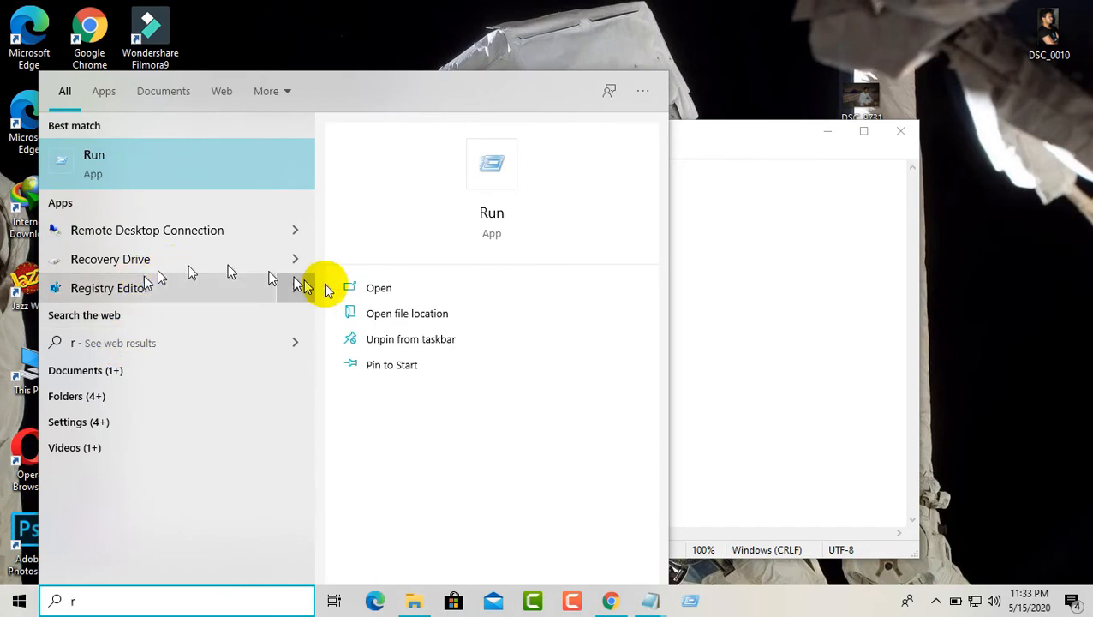
click(375, 290)
key(BackSpace)
text(.)
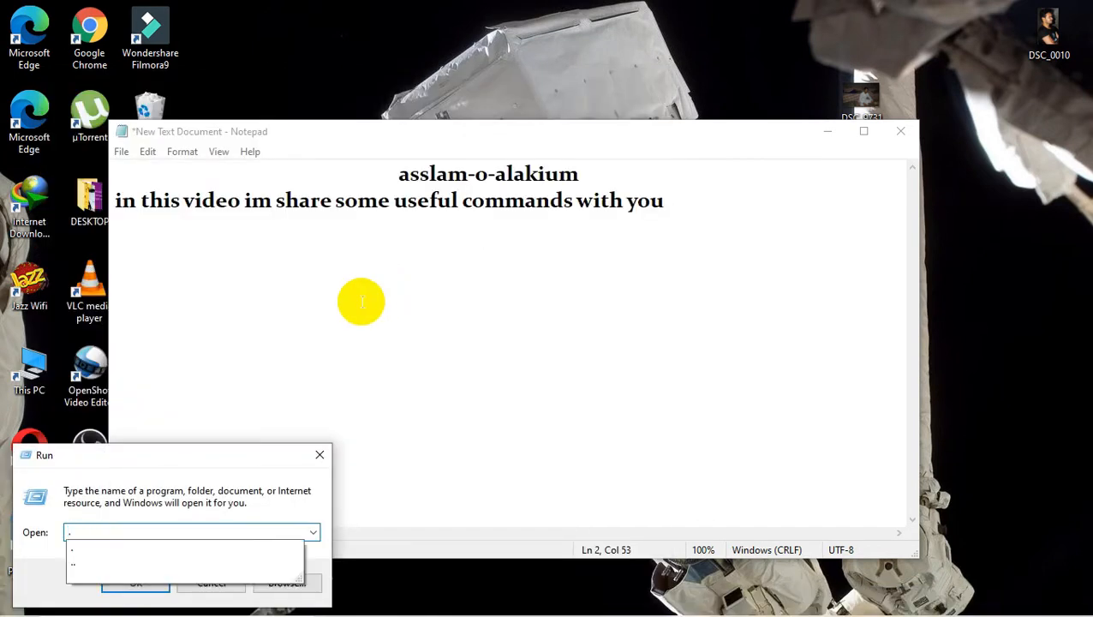
key(Return)
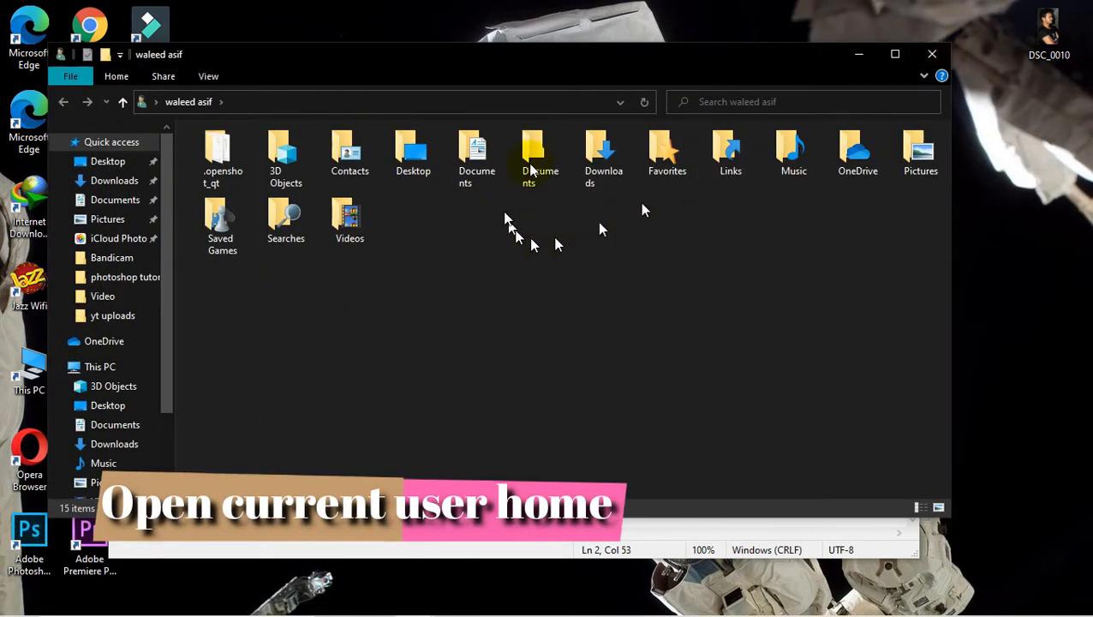
click(933, 54)
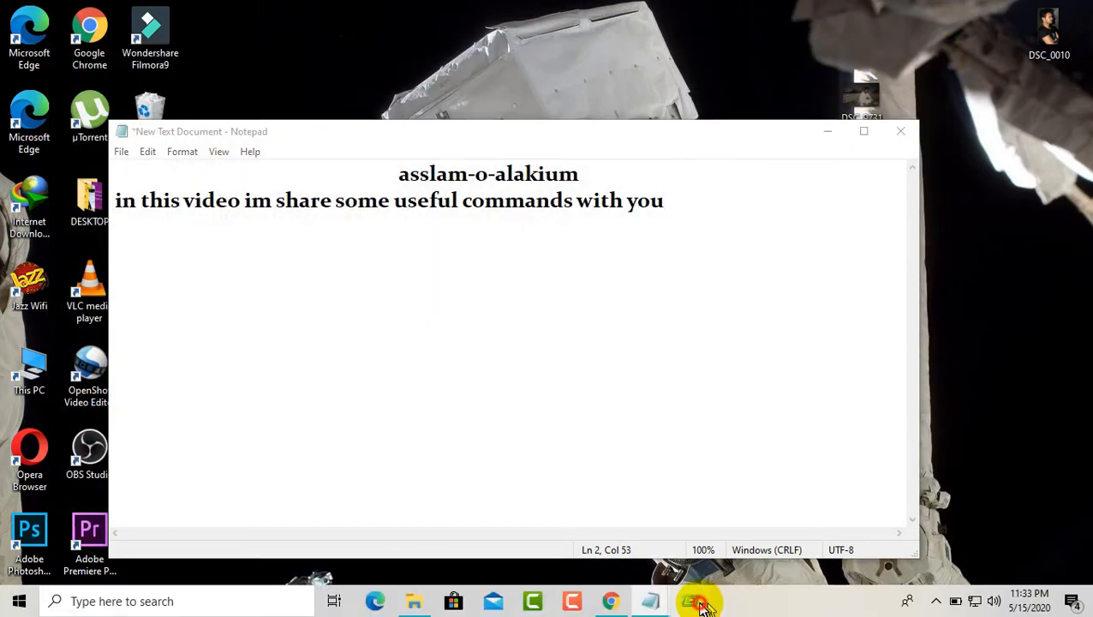
Open the Users folder with the Run command ".." and close its window after viewing it.
key(super+r)
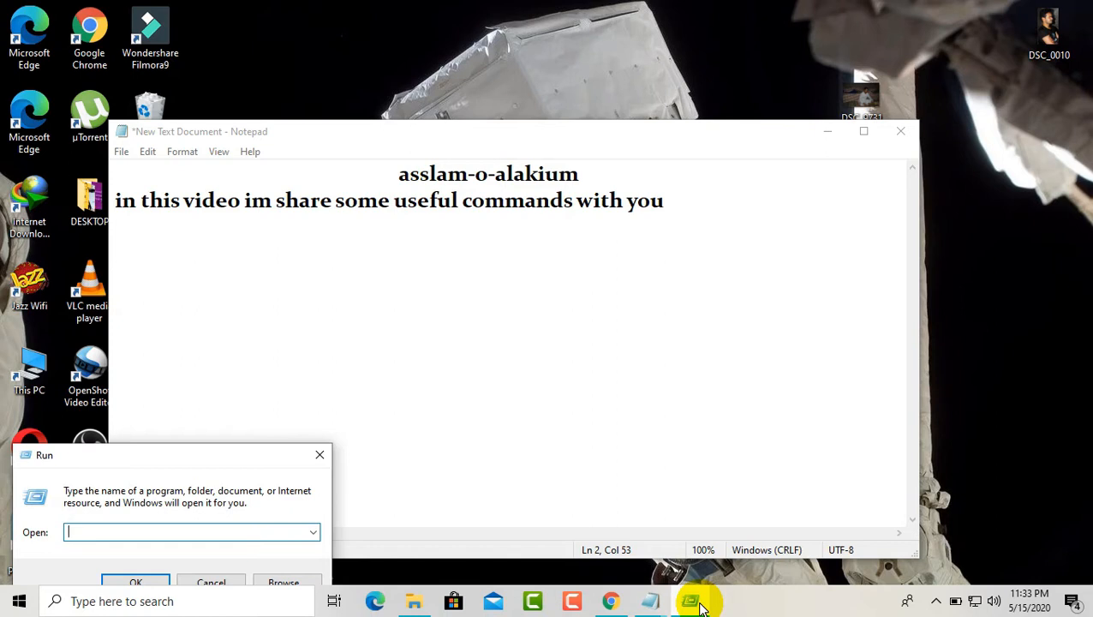
text(.)
key(Return)
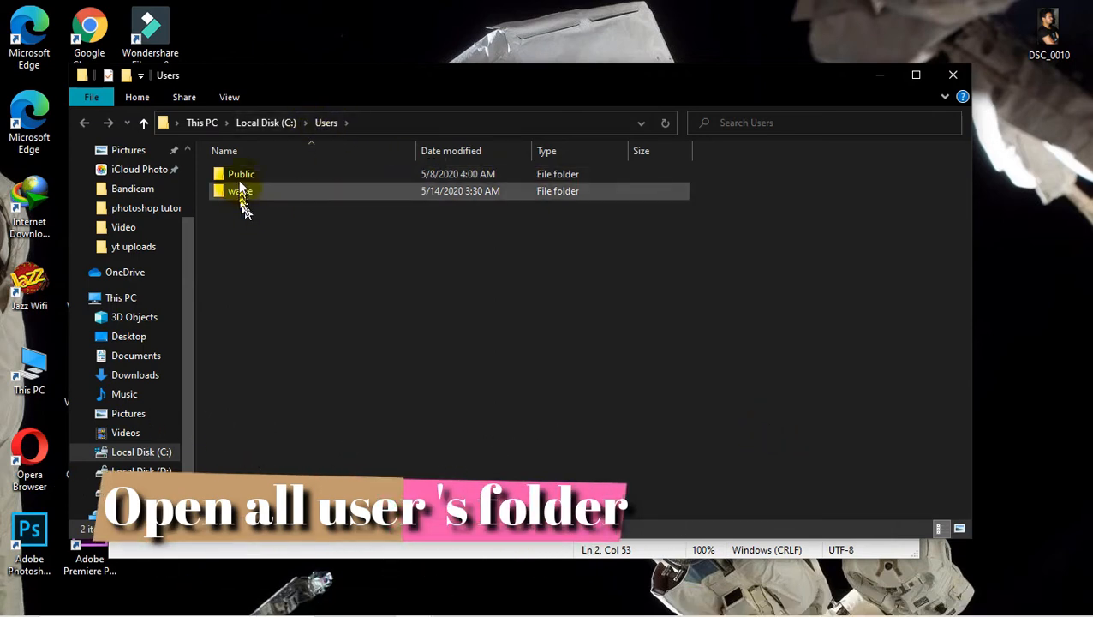
click(961, 75)
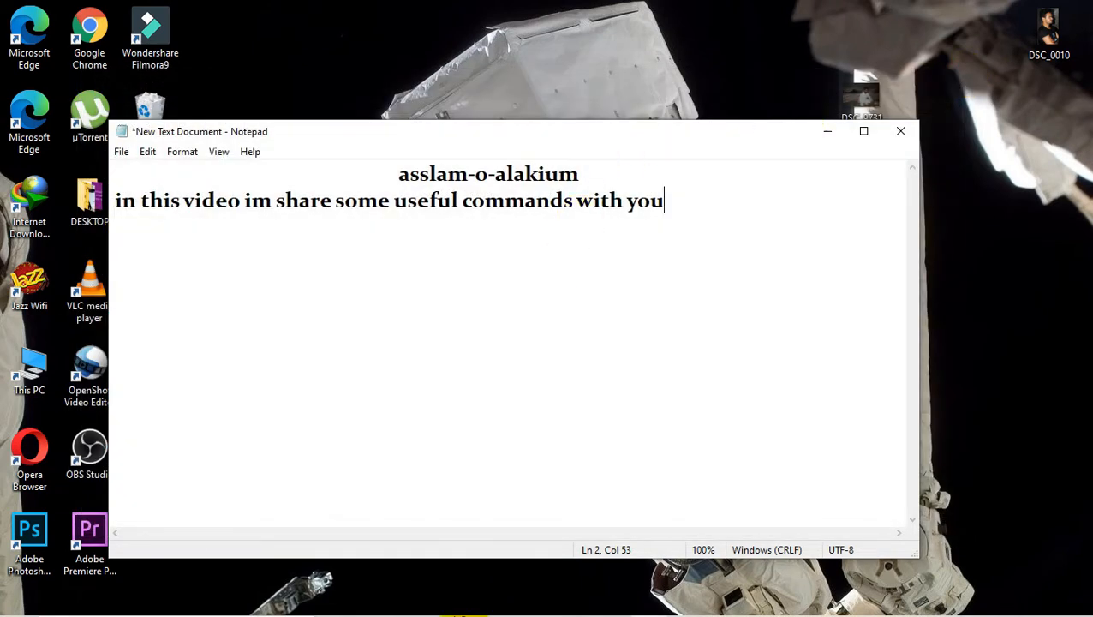
Launch a blank Notepad window with the Run command "notepad" and close it again.
mouse_move(672, 587)
key(super+r)
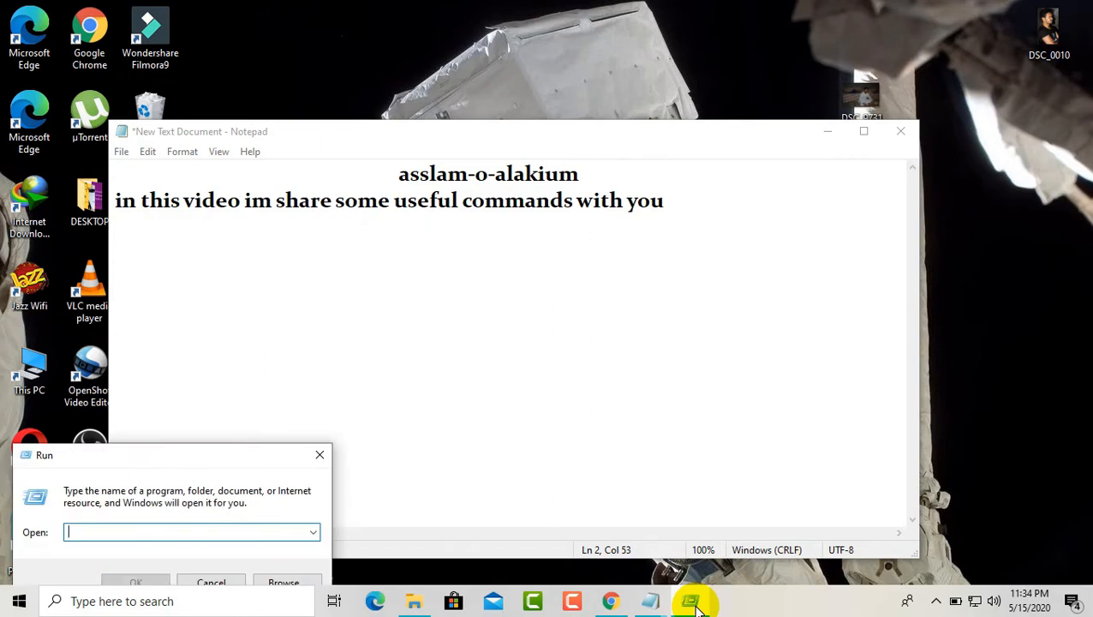
text(note)
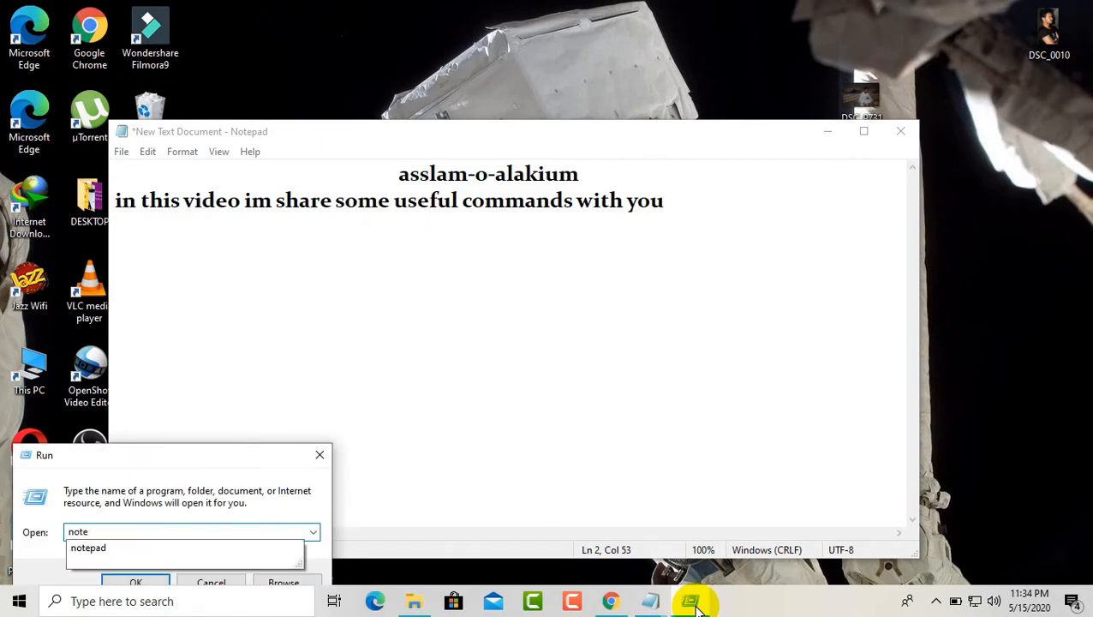
text(ps)
key(BackSpace)
text(ad)
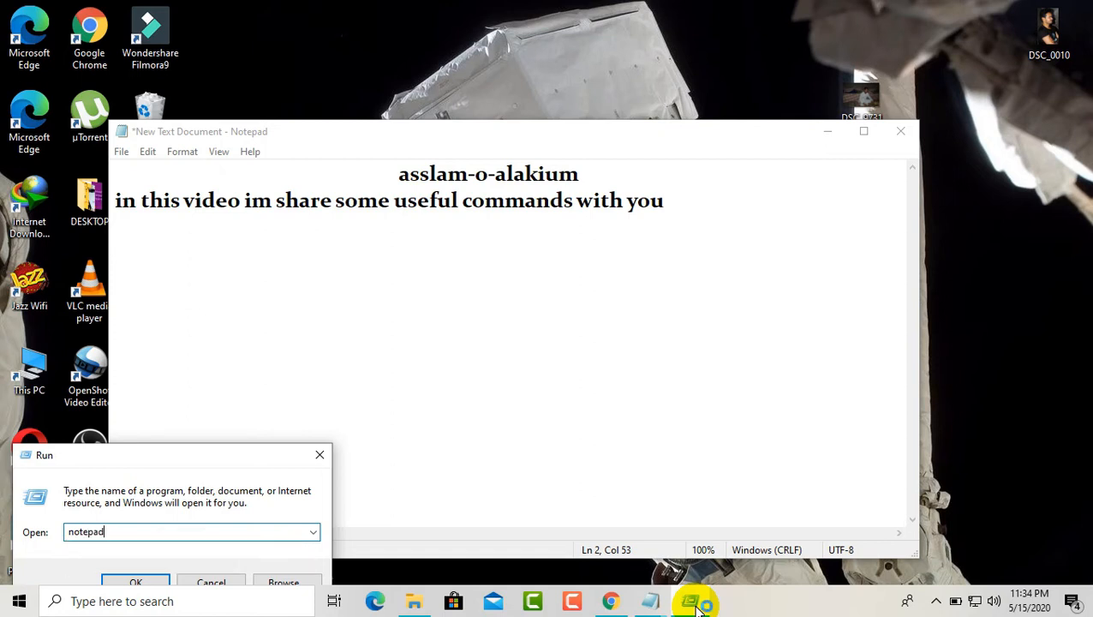
key(Return)
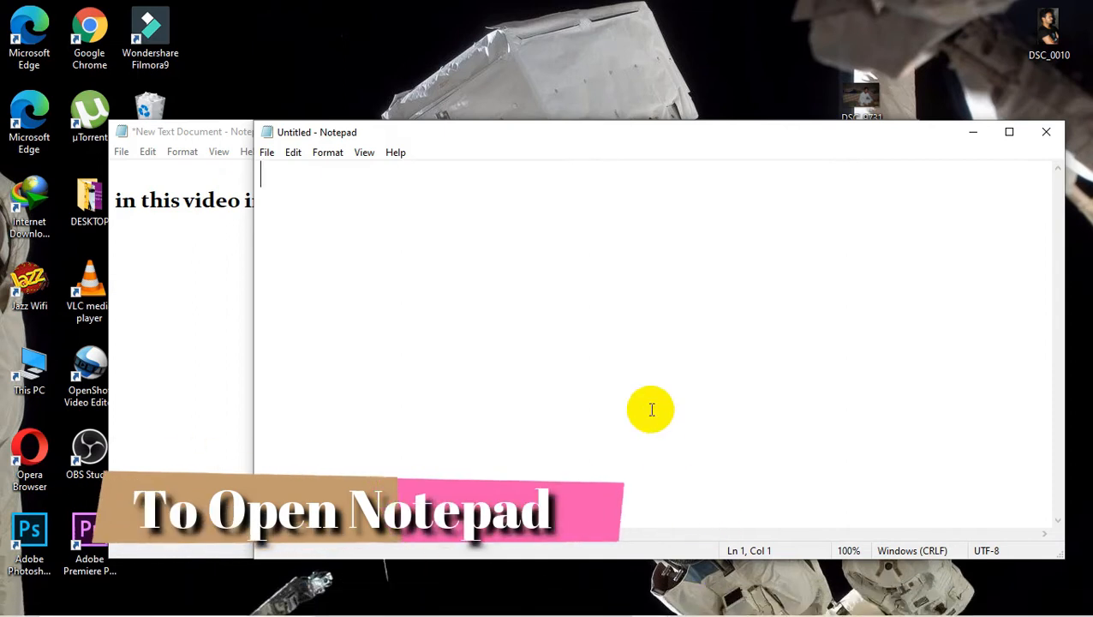
click(1044, 132)
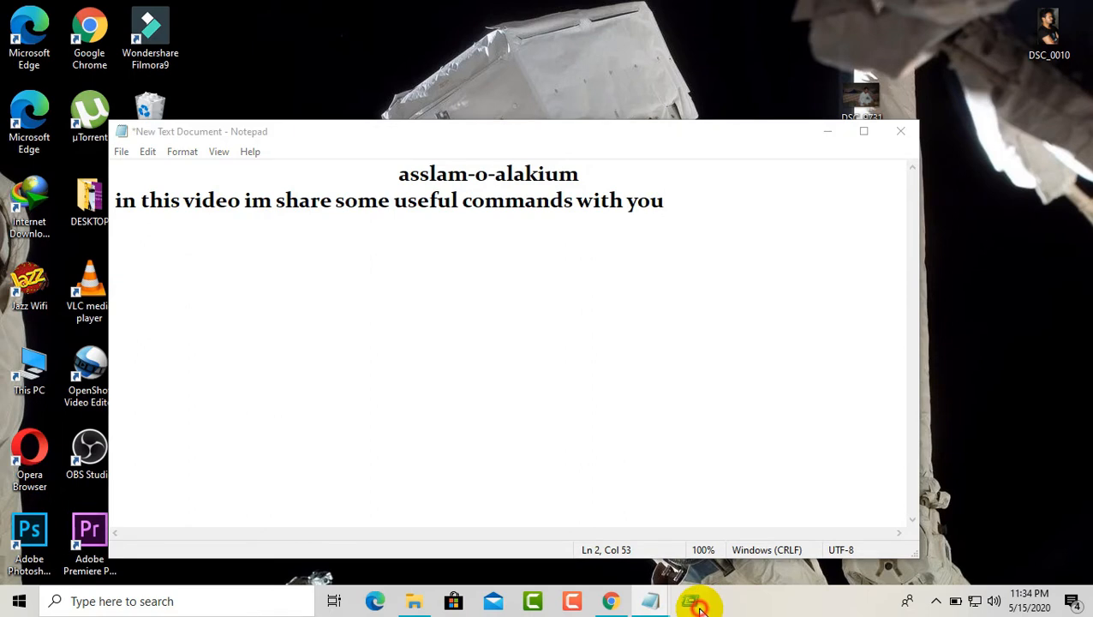
Open the Windows Temp folder with the Run command "temp", granting permission to access it.
key(super+r)
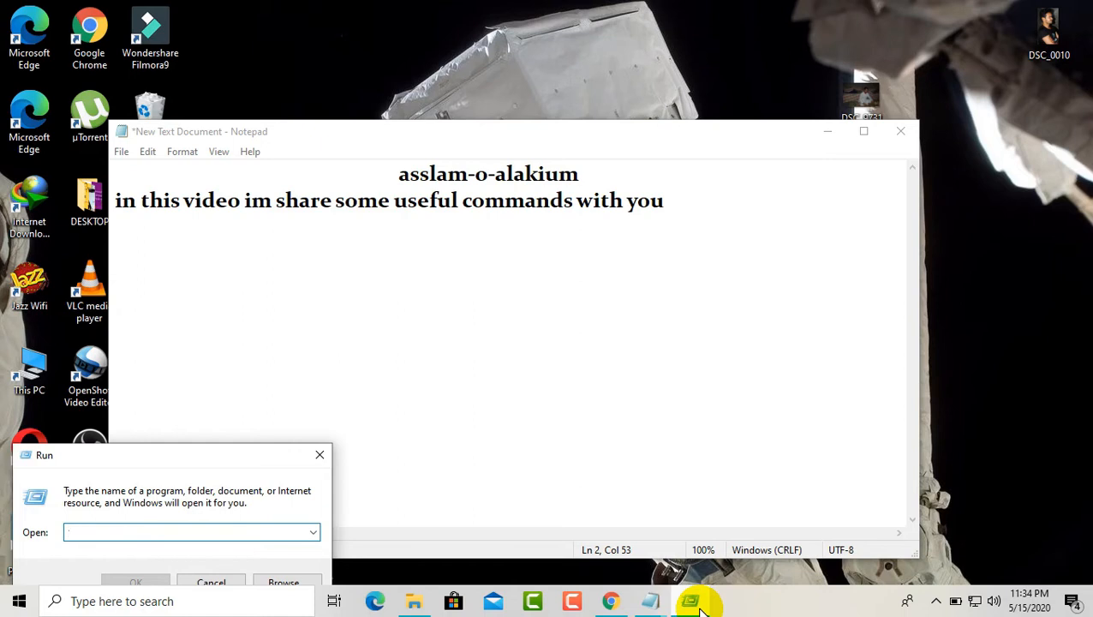
text(temp)
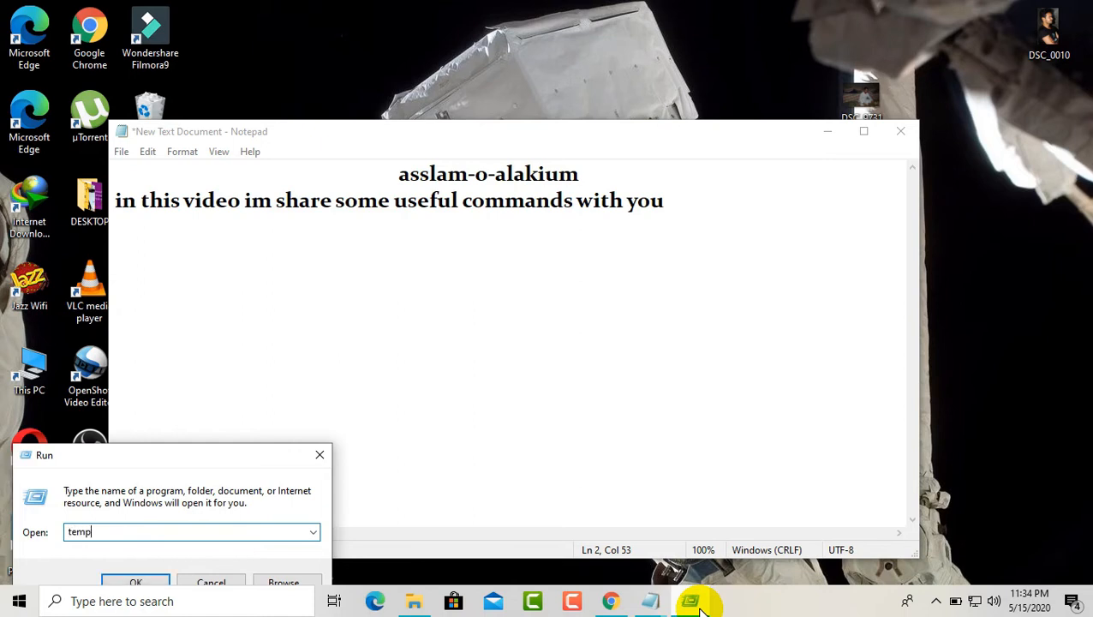
key(Return)
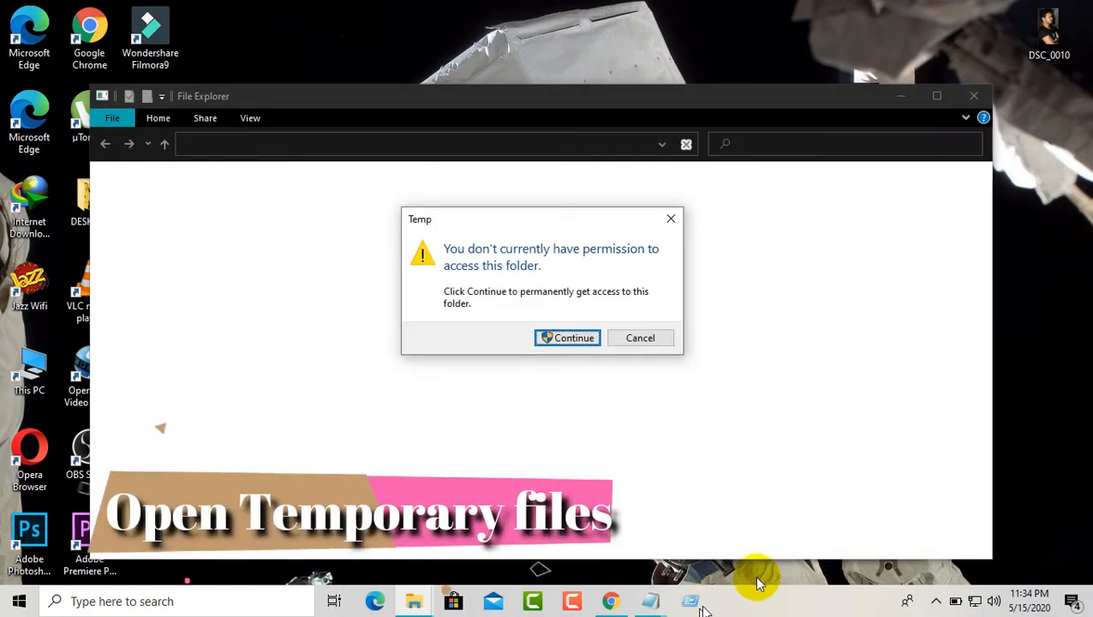
click(587, 346)
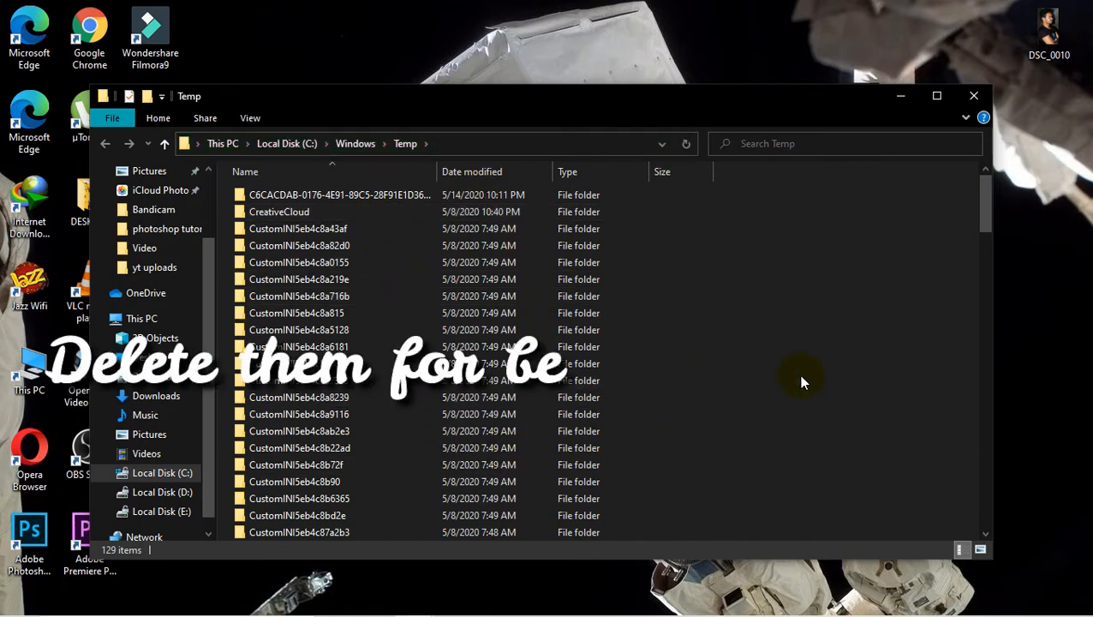
Delete everything in the Temp folder with administrator permission, skipping the adobegc file in use, and close the folder.
key(ctrl+a)
key(Delete)
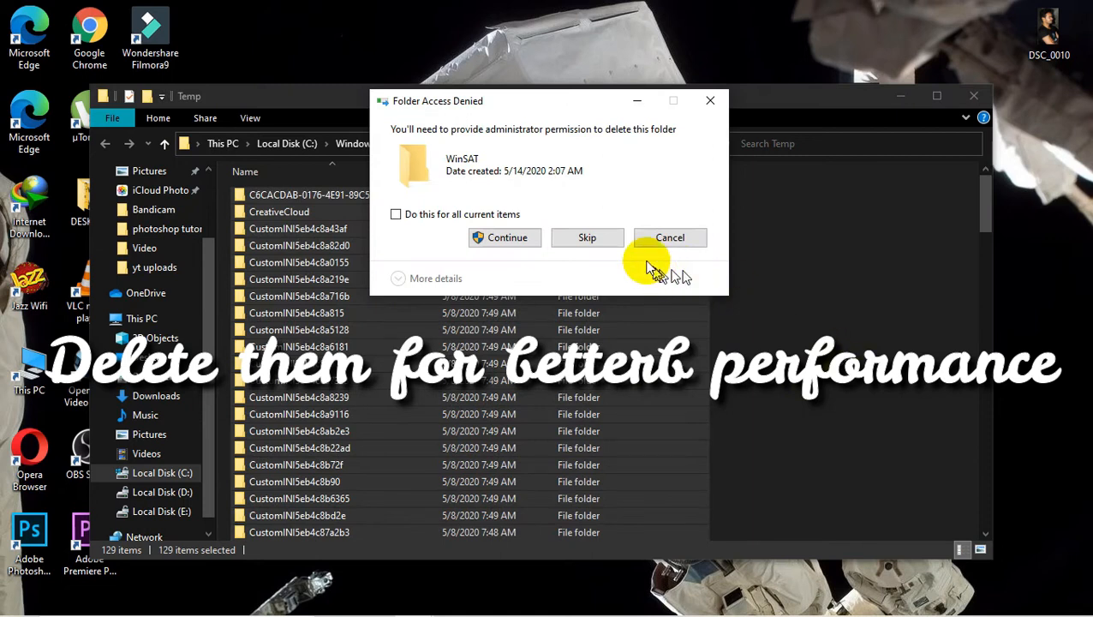
click(508, 240)
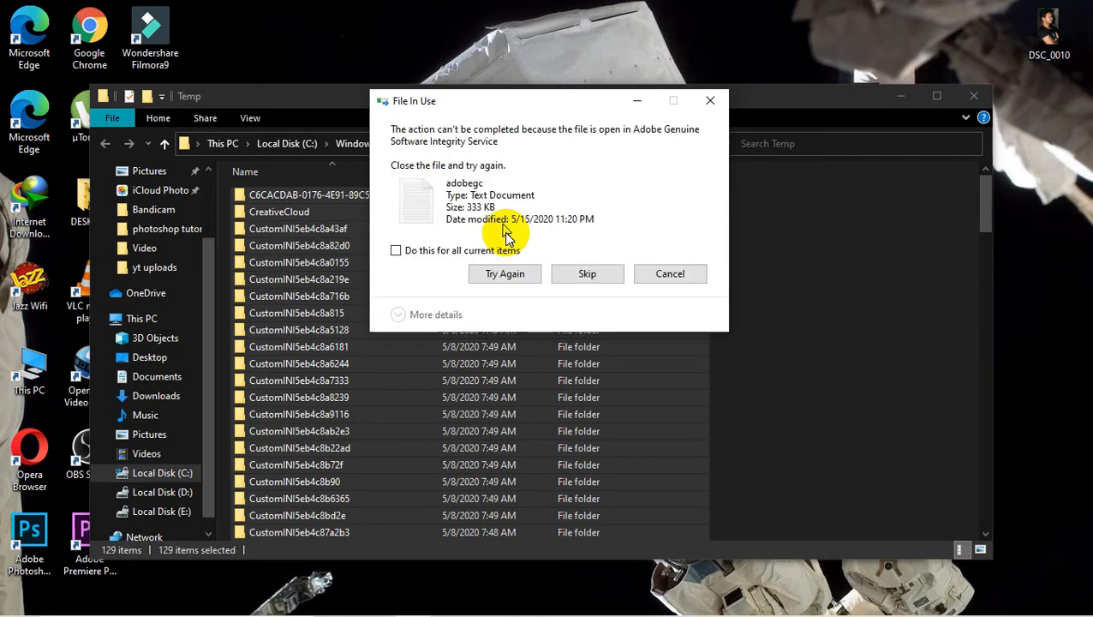
click(570, 276)
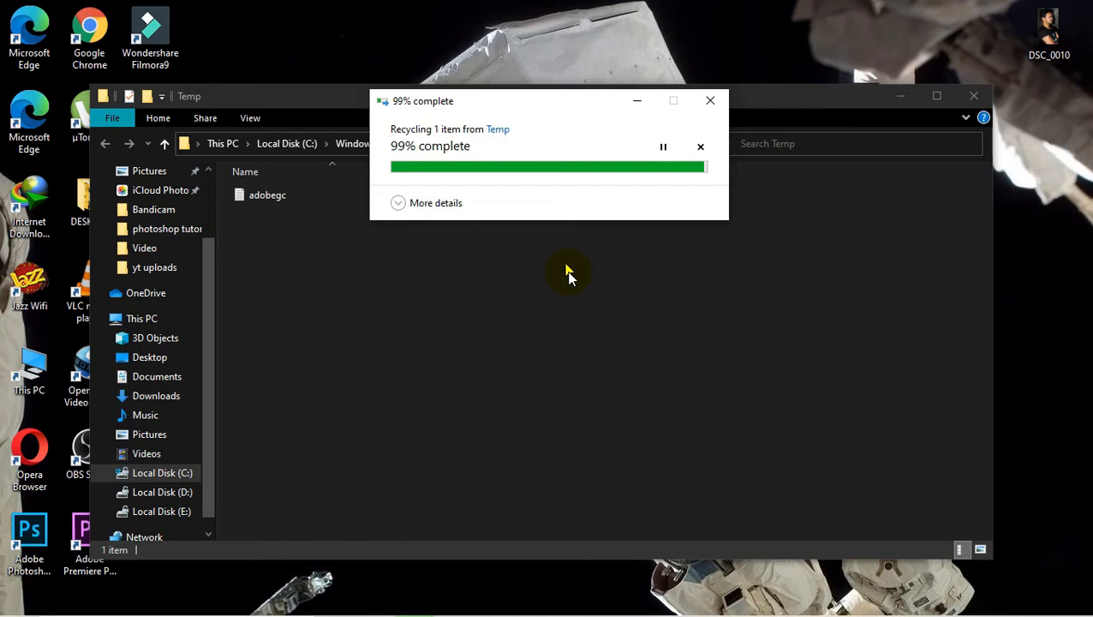
click(972, 97)
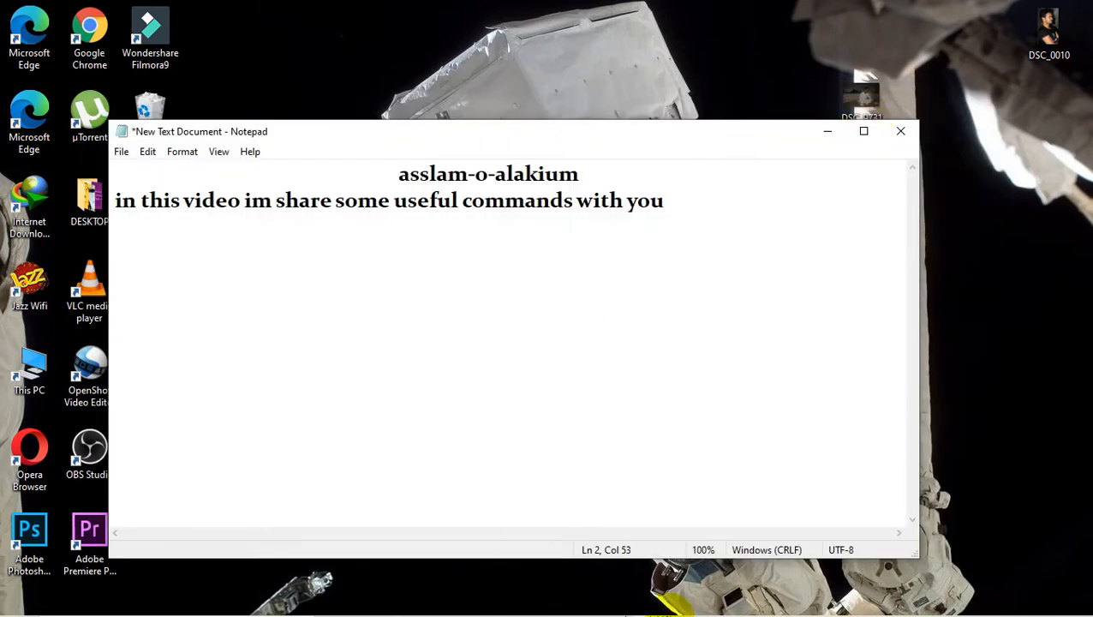
Launch WordPad with the Run command "write" and close it again.
click(683, 600)
drag(198, 457, 533, 379)
key(BackSpace)
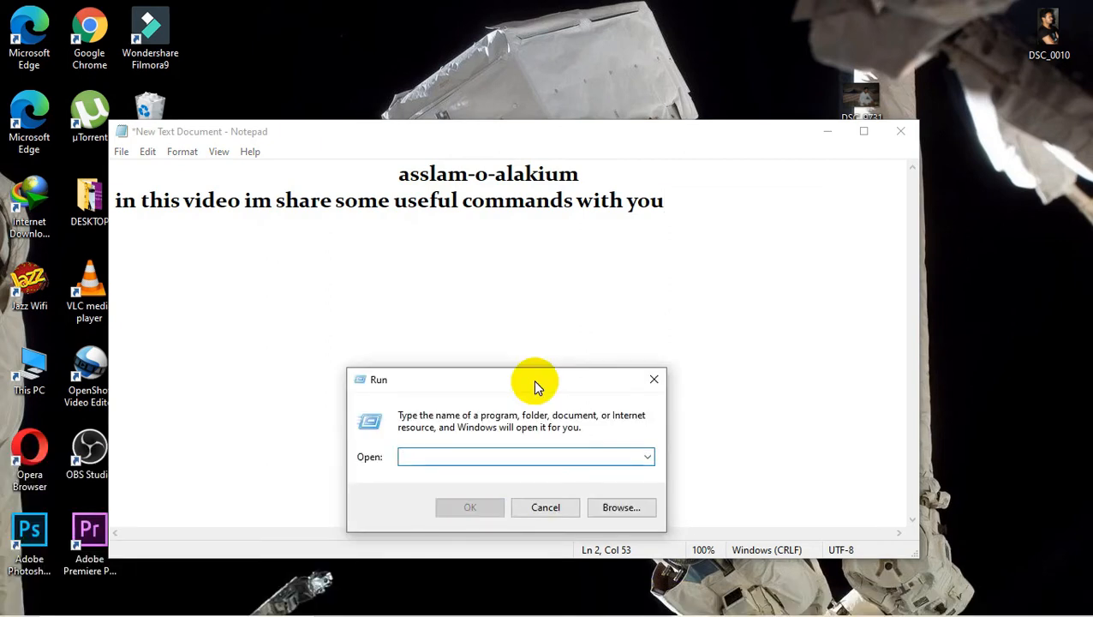
text(wri)
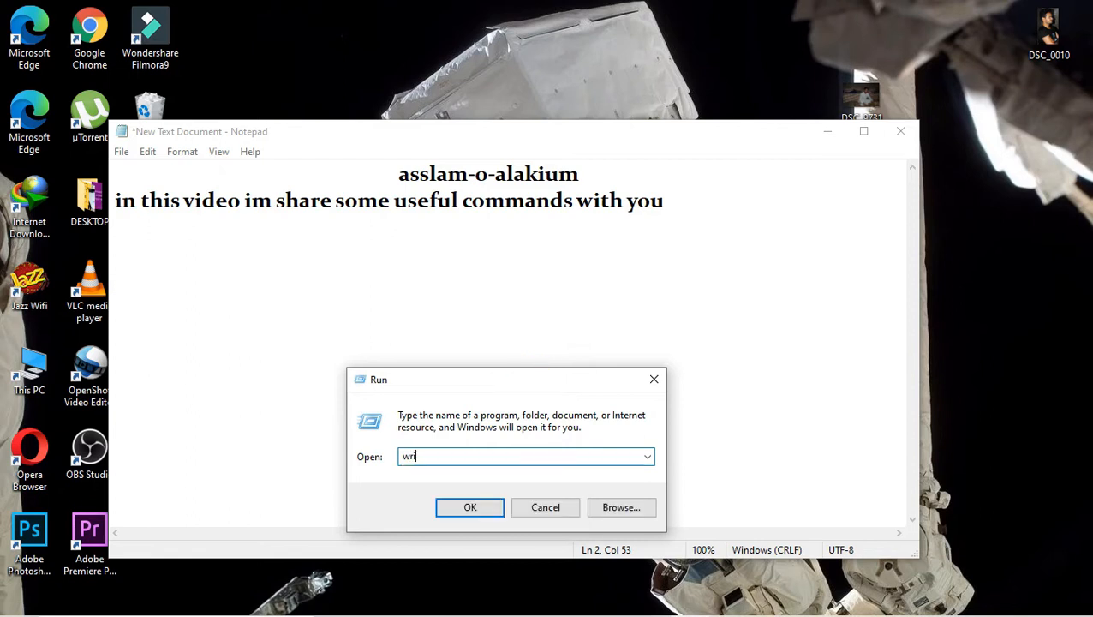
text(te)
key(Return)
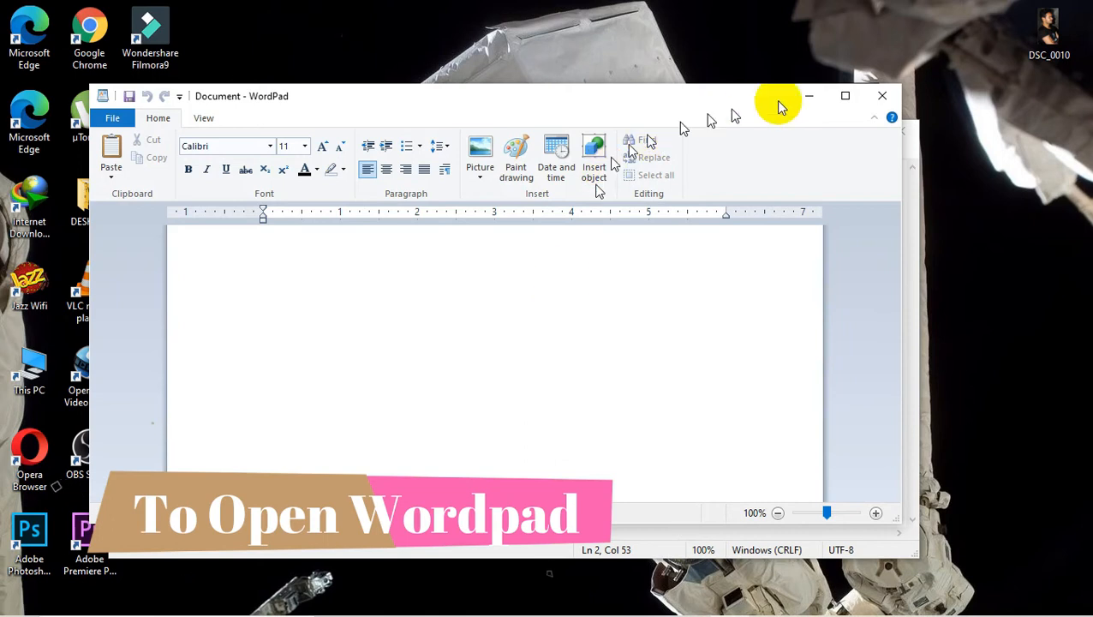
click(882, 95)
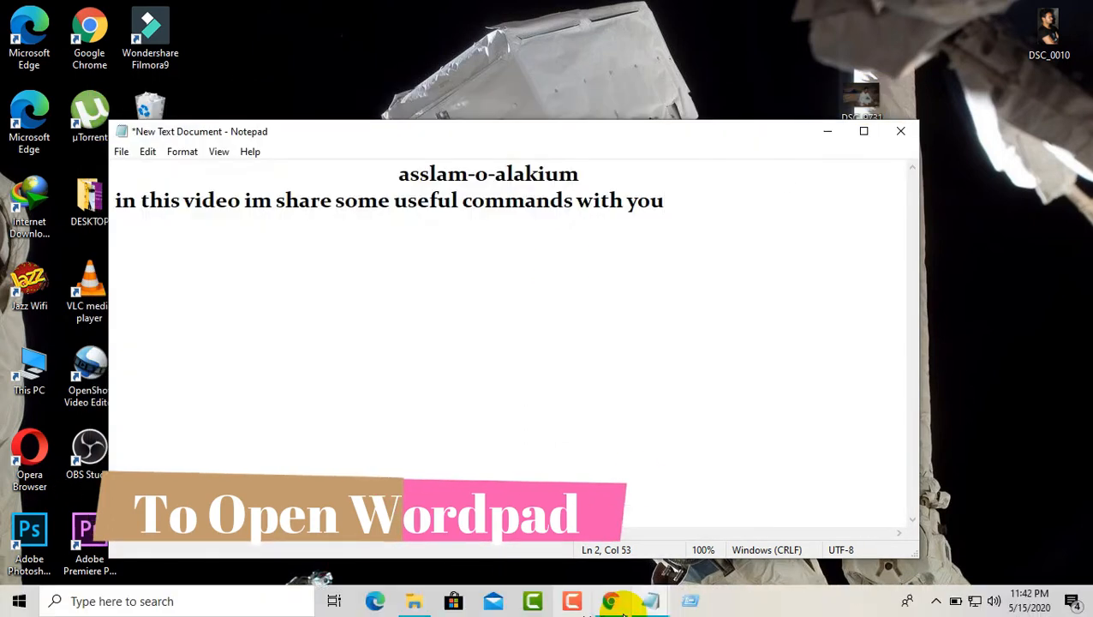
Open System Information with the Run command "msinfo32", view the whole system summary, and close the window.
key(super+r)
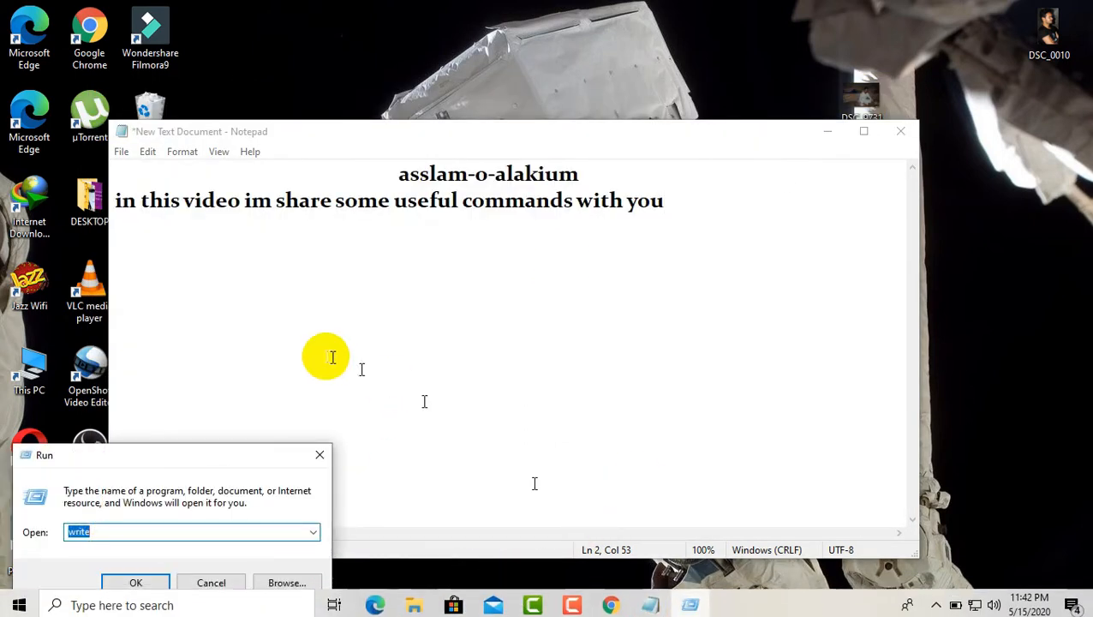
drag(256, 457, 597, 418)
key(BackSpace)
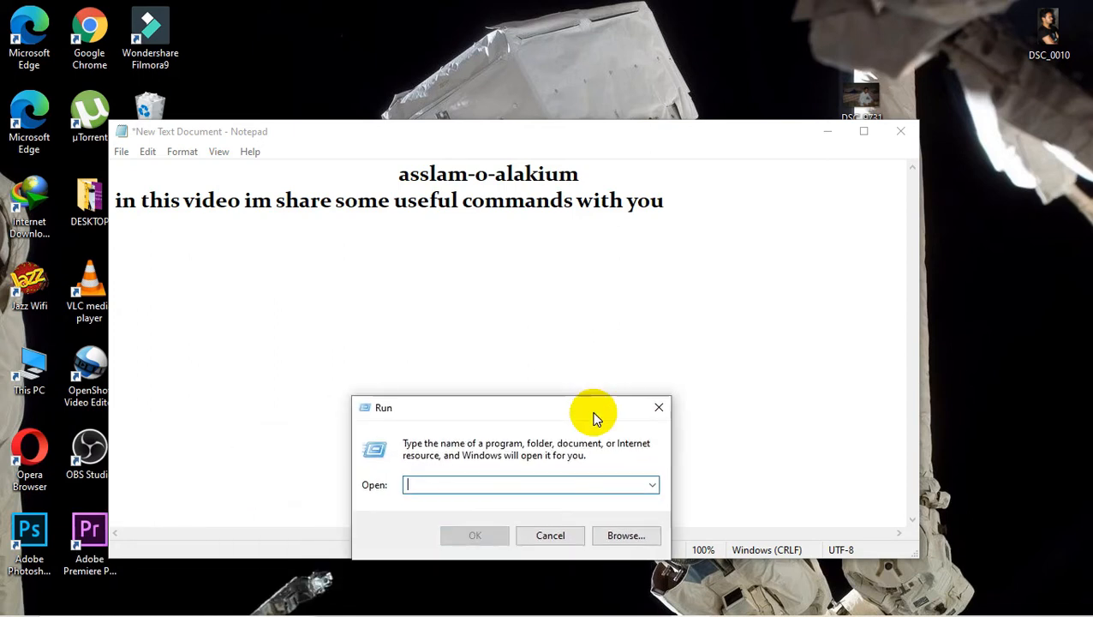
text(ms)
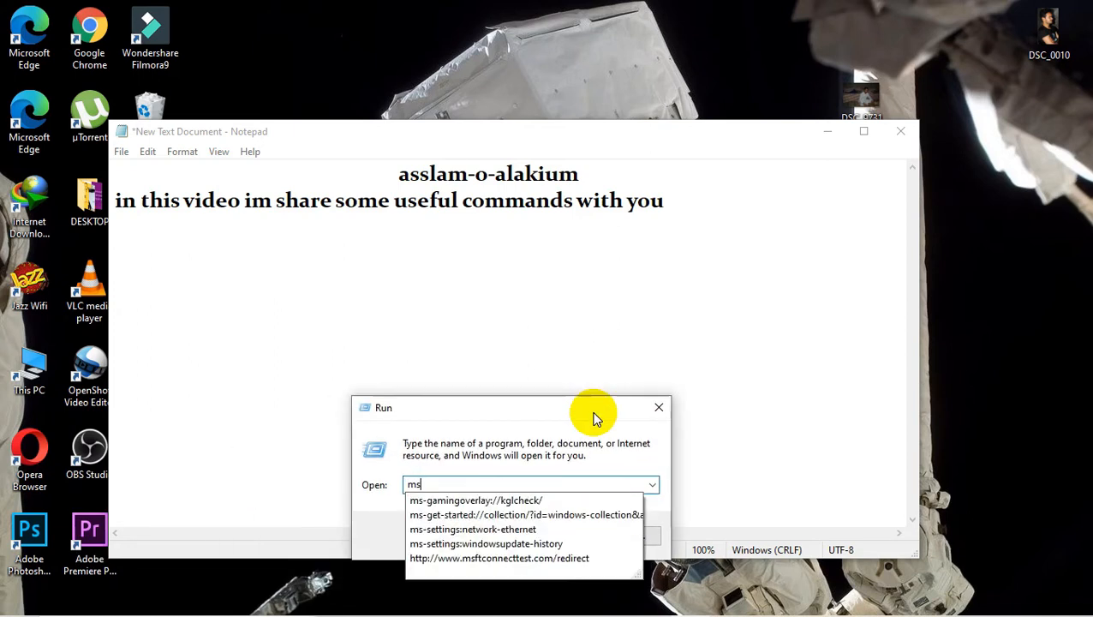
text(inf)
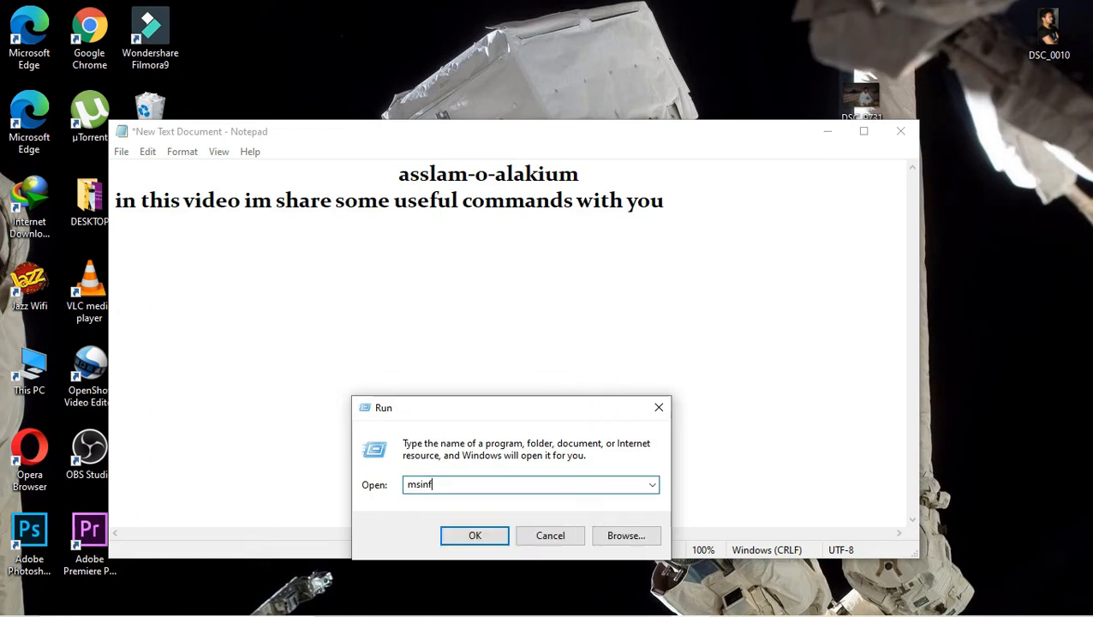
text(o32)
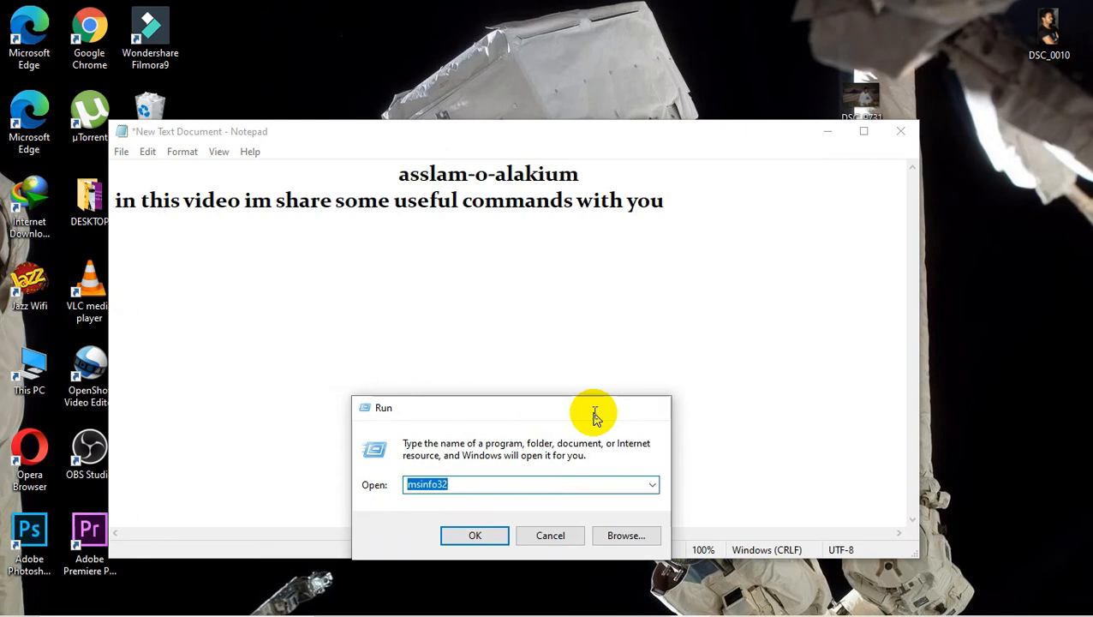
key(Return)
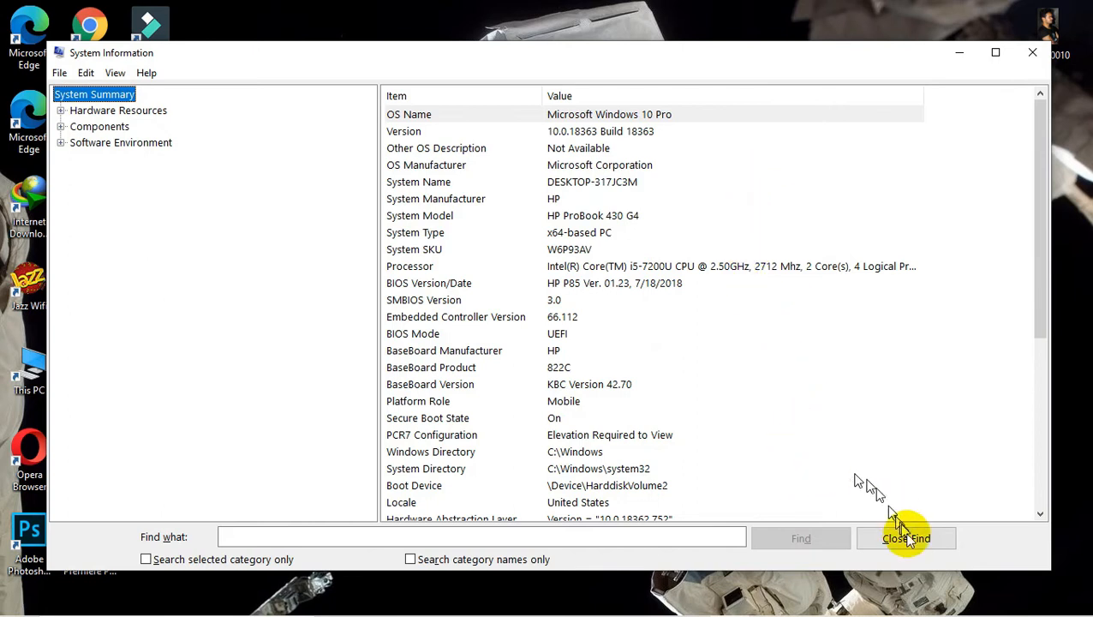
scroll(883, 307, down, 5)
scroll(883, 307, down, 1)
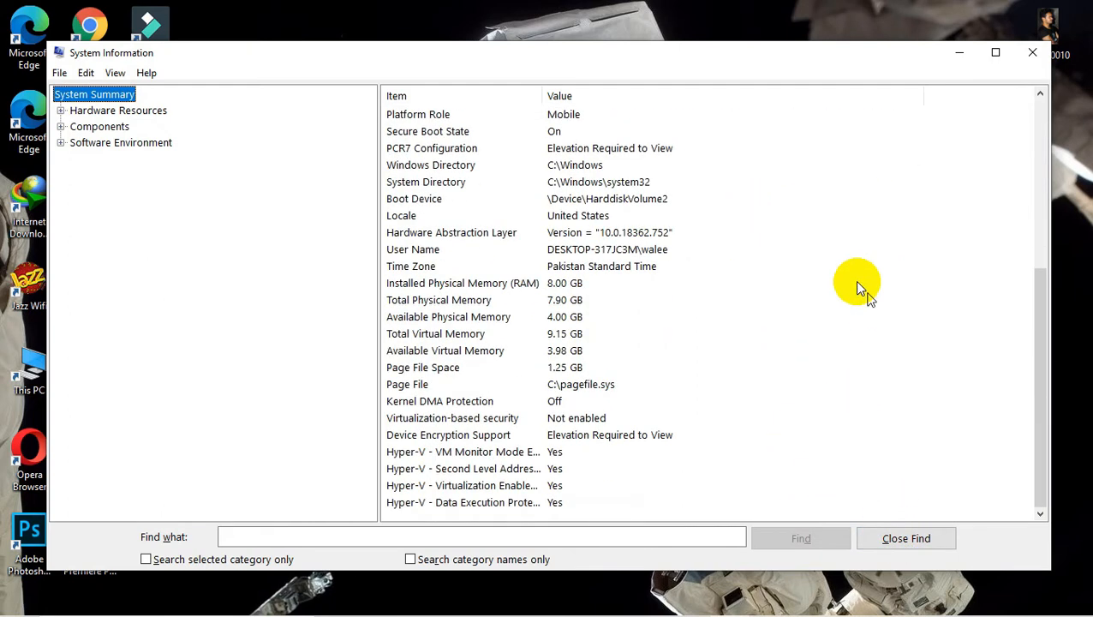
click(1032, 54)
Open the System Configuration window with the Run command "msconfig".
mouse_move(744, 610)
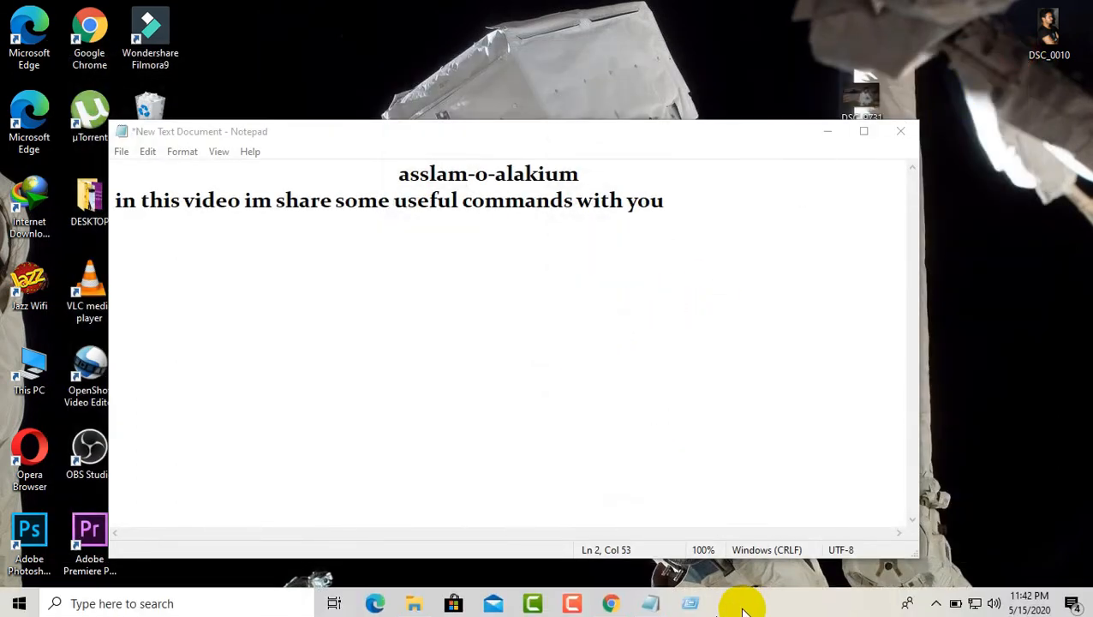
click(698, 603)
drag(257, 456, 593, 376)
key(BackSpace)
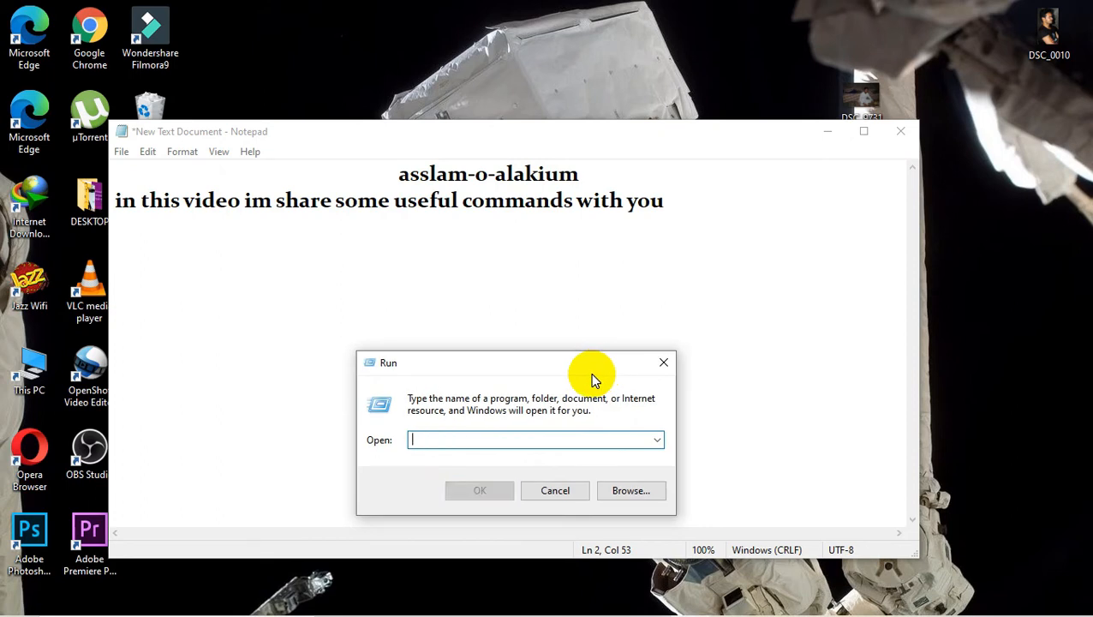
text(msconfig)
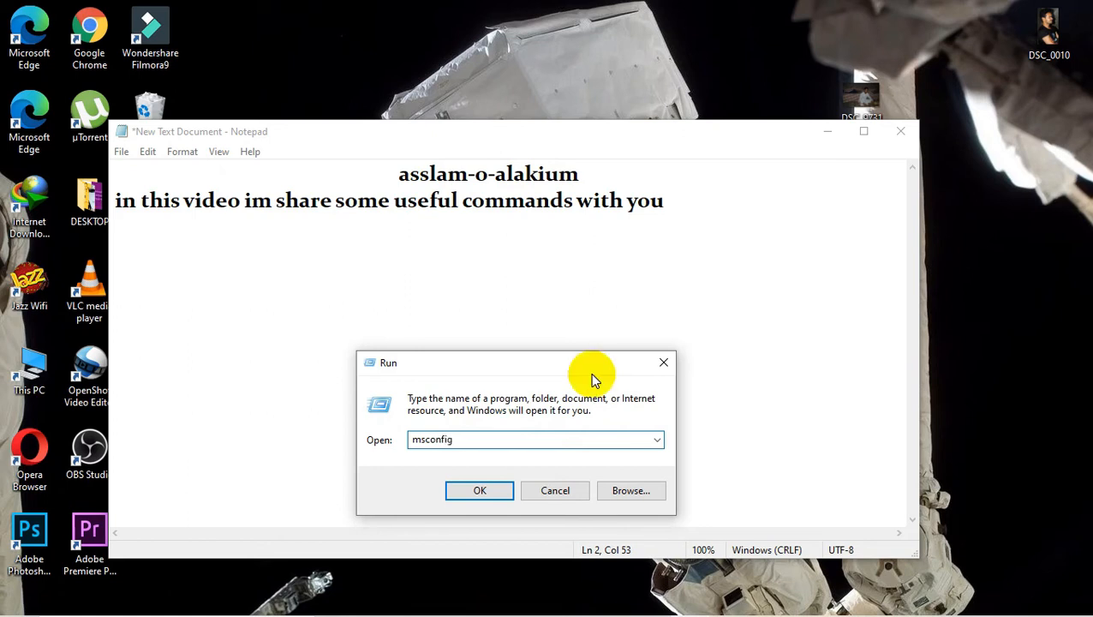
key(Return)
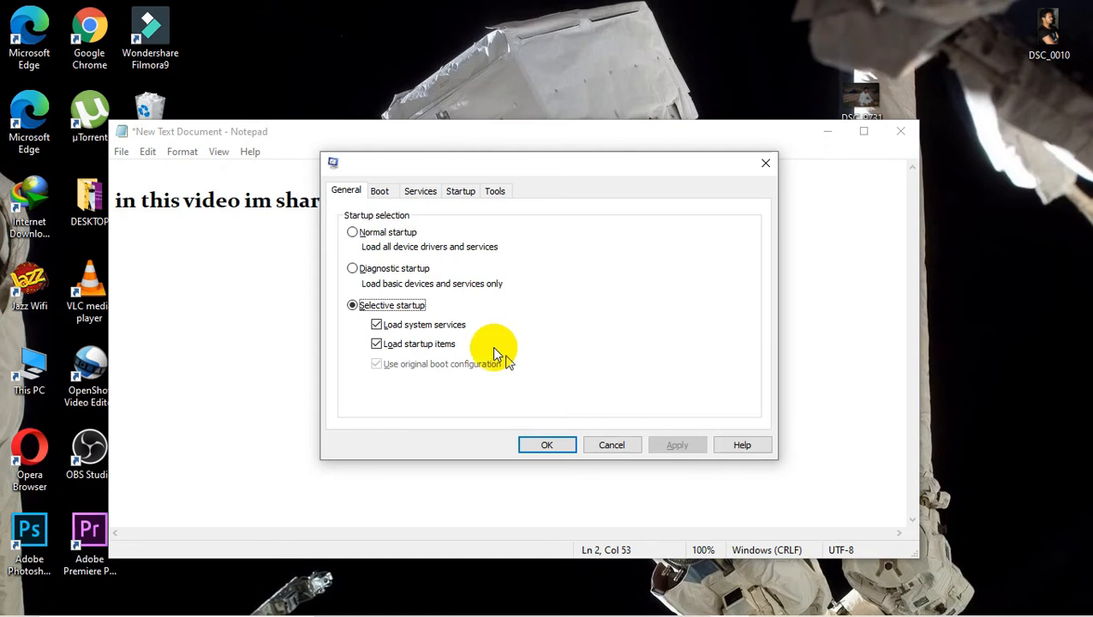
Look through the boot options, services, startup and tools pages of System Configuration, and close the window.
click(385, 195)
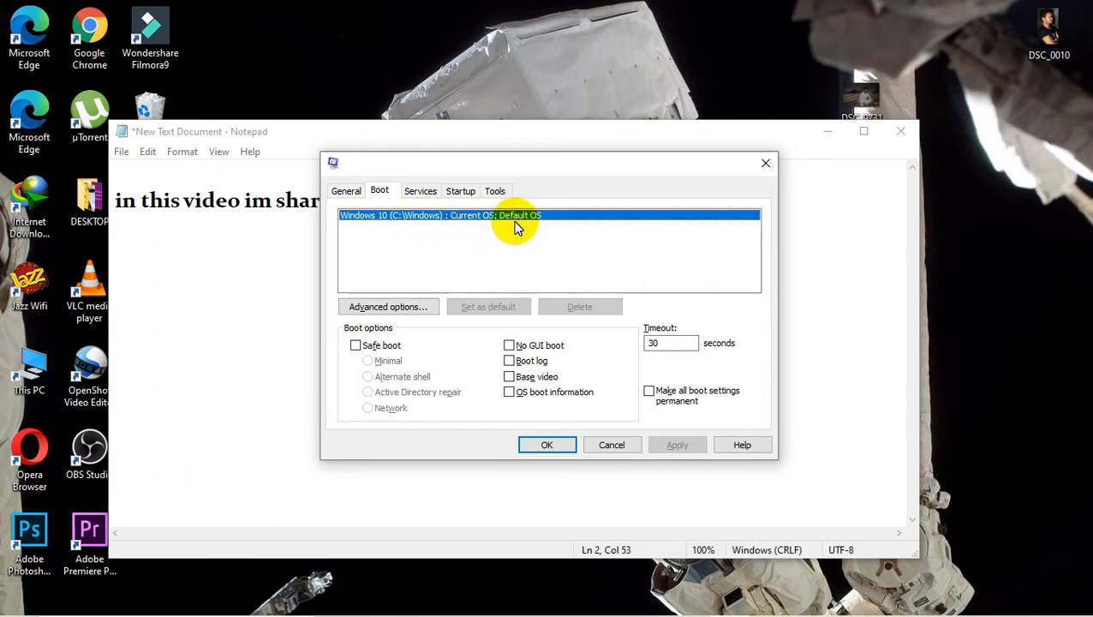
click(425, 193)
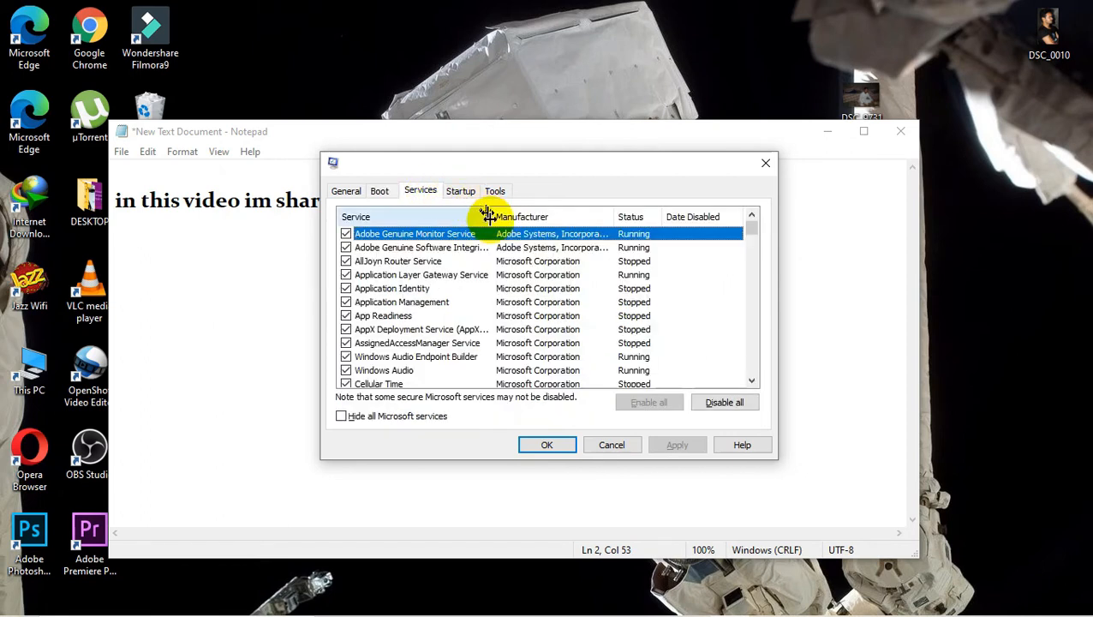
scroll(505, 298, down, 5)
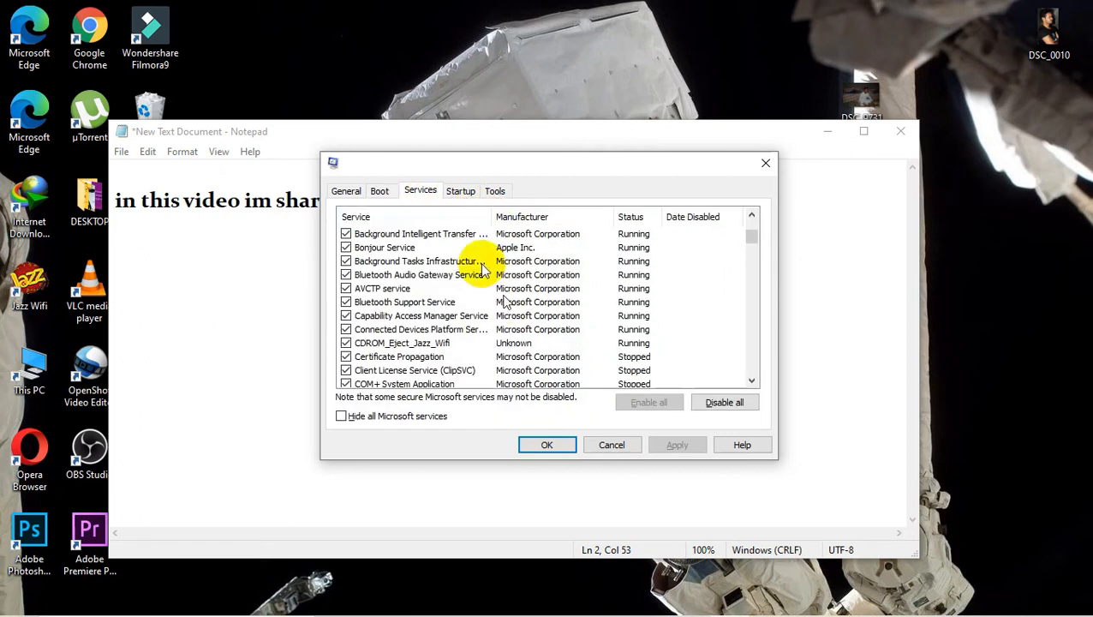
click(464, 192)
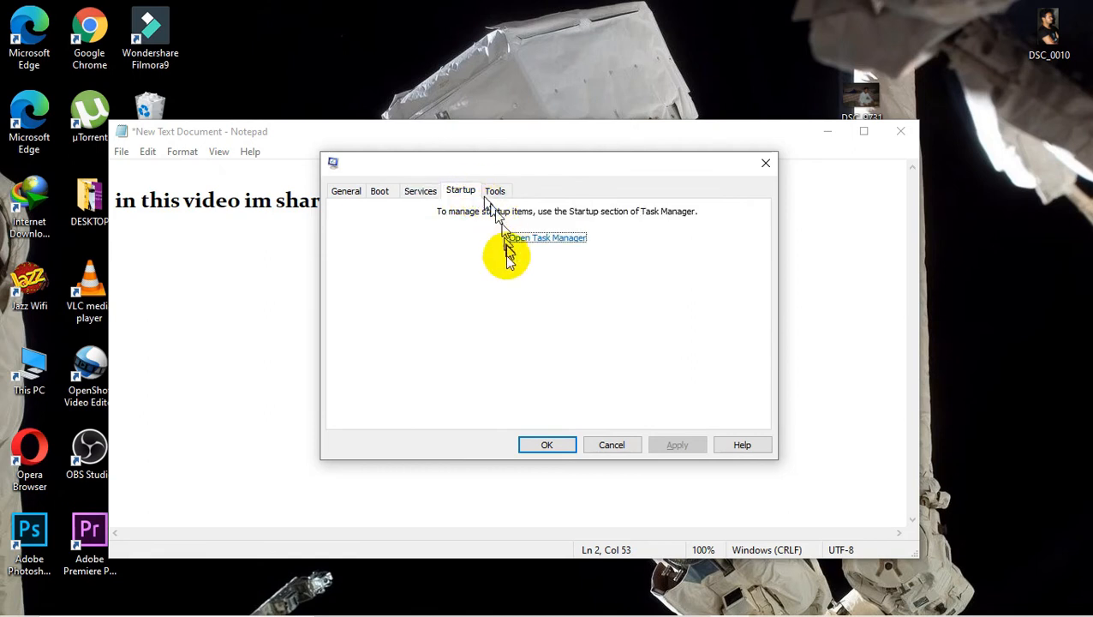
click(496, 192)
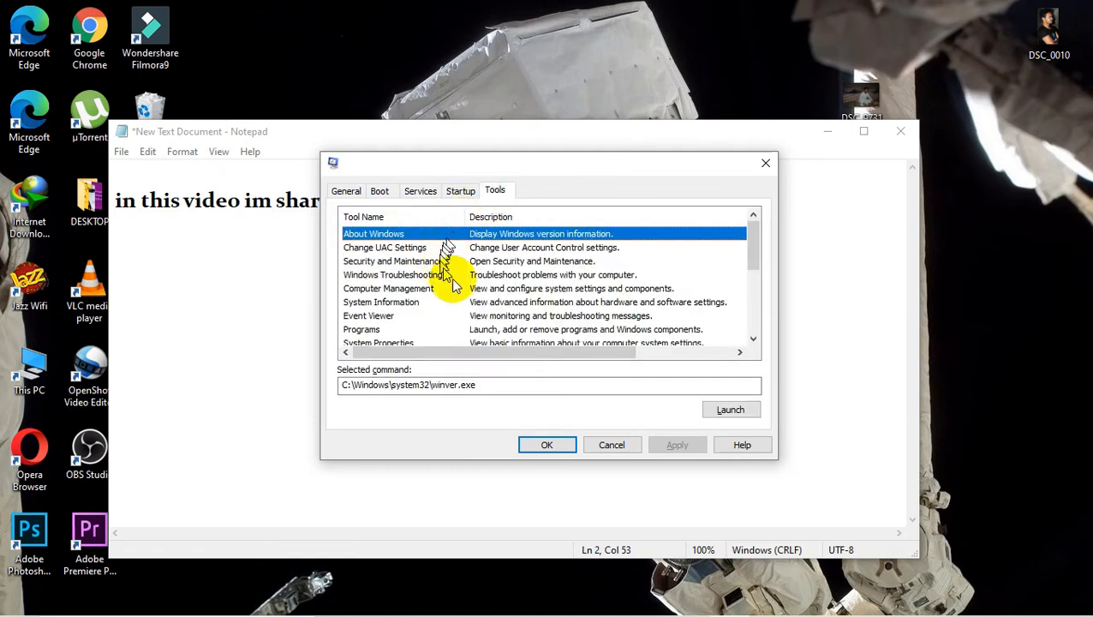
scroll(497, 274, down, 4)
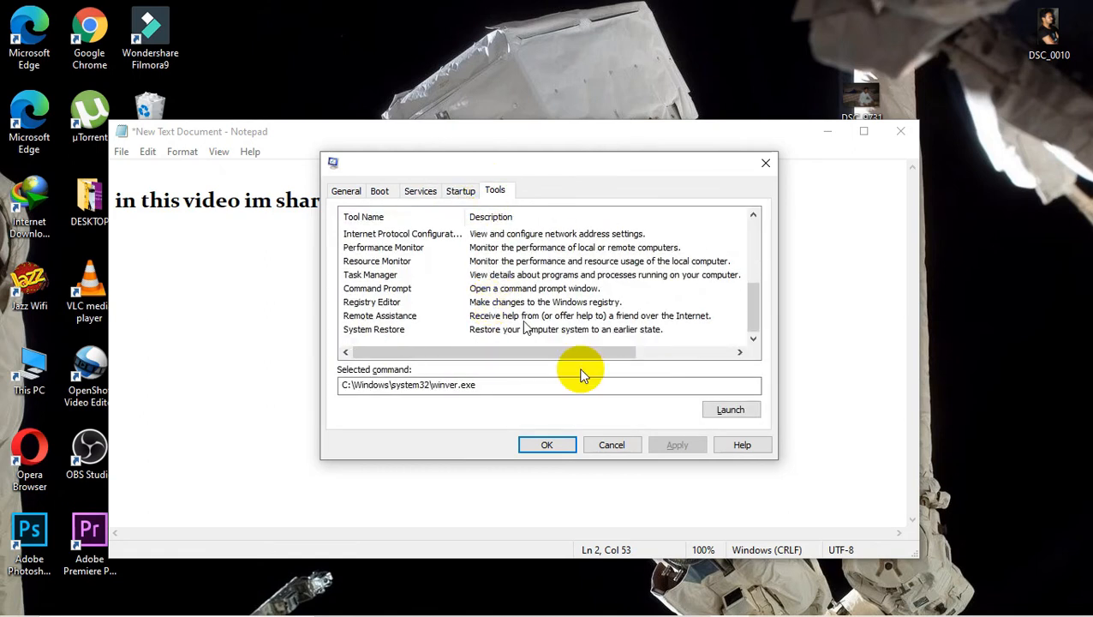
click(555, 445)
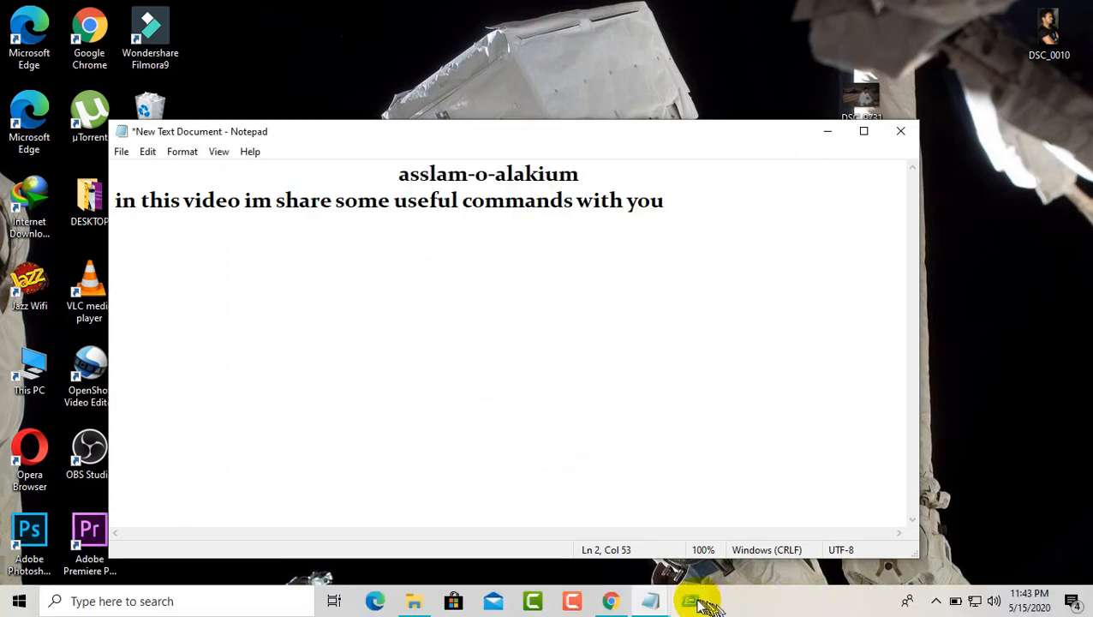
Open Performance Monitor with the Run command "perfmon.msc".
click(694, 601)
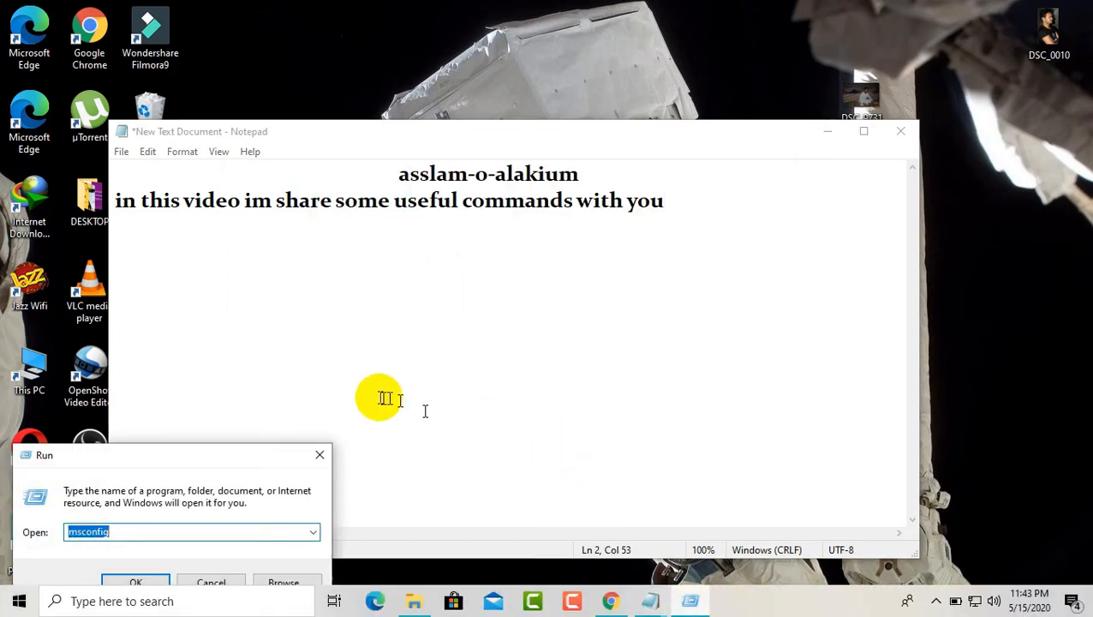
drag(276, 454, 605, 343)
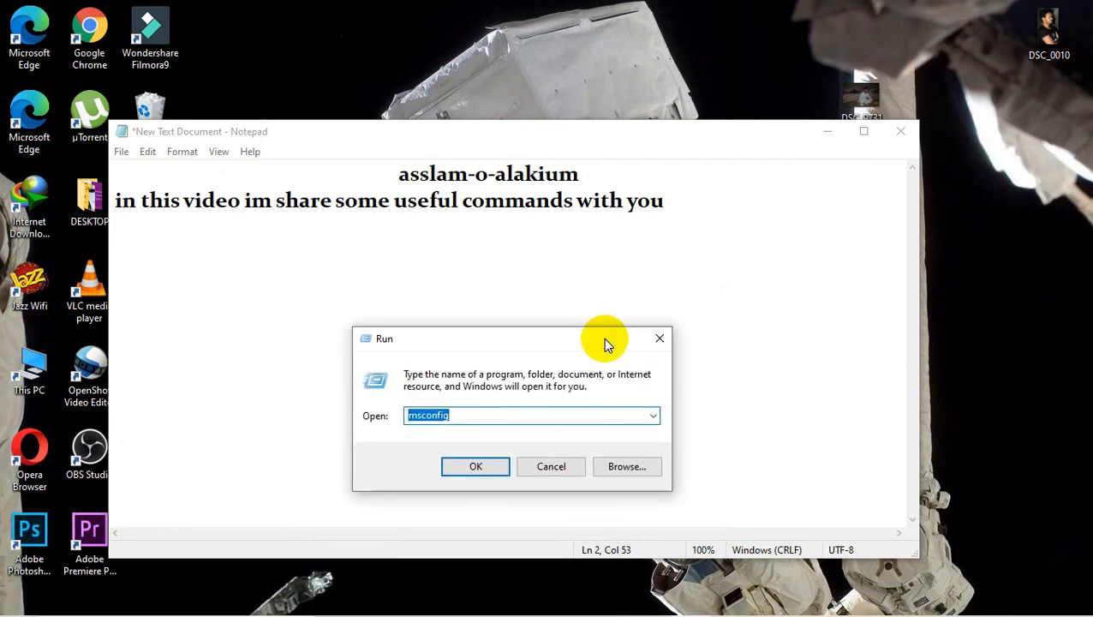
key(BackSpace)
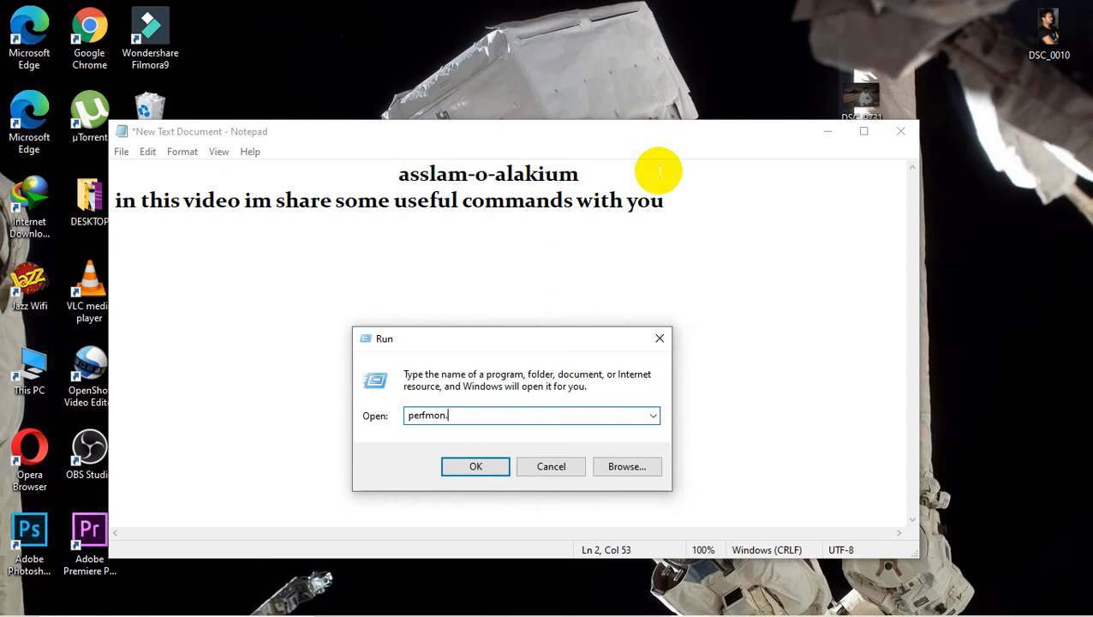
key(Return)
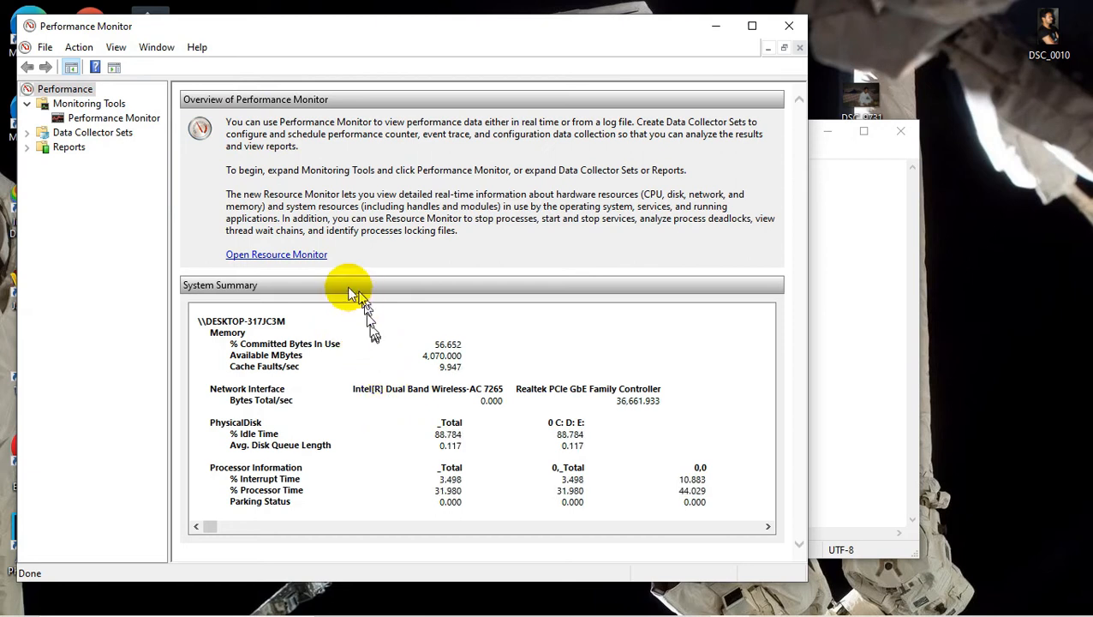
View the full width of the system summary and the live Performance Monitor graph, and close the window.
drag(210, 528, 19, 523)
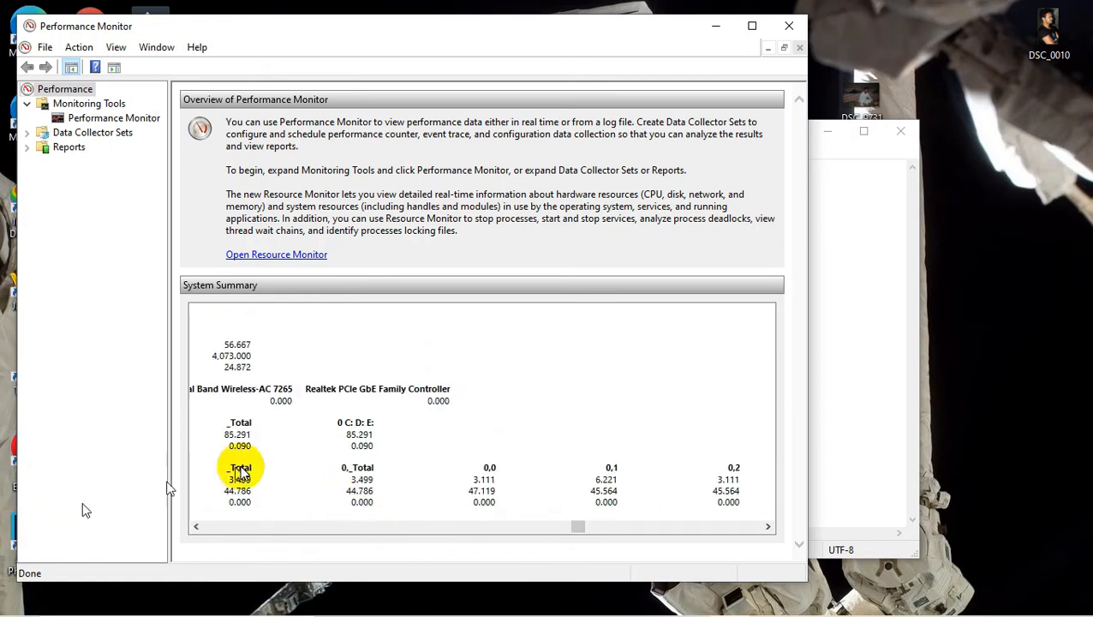
click(124, 117)
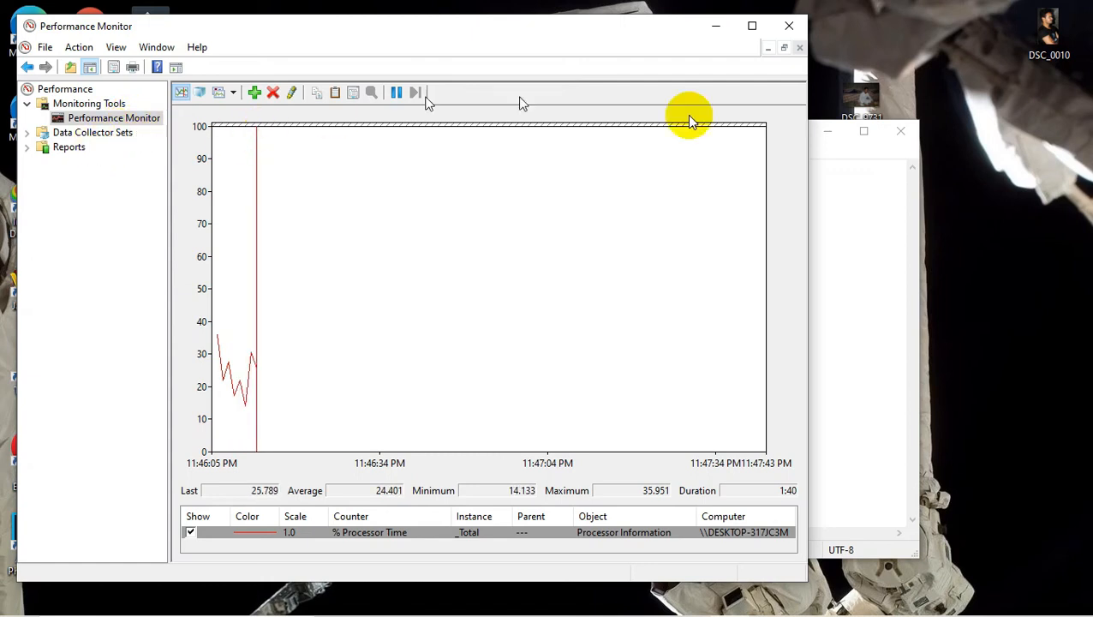
click(789, 25)
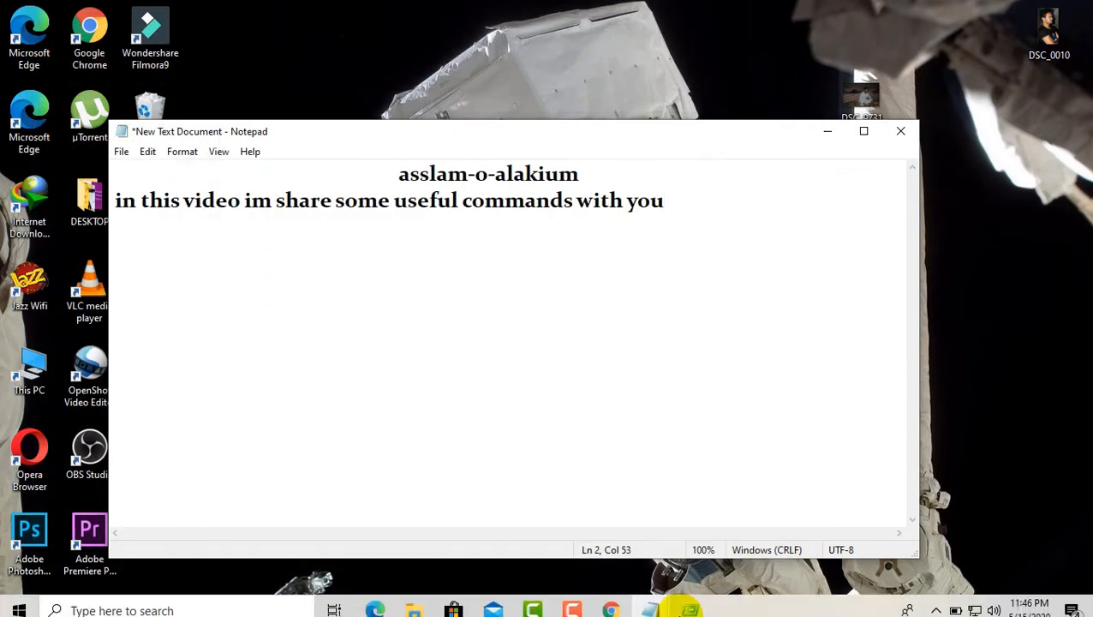
Open Device Manager with the Run command "devmgmt.msc" and close it again.
click(691, 601)
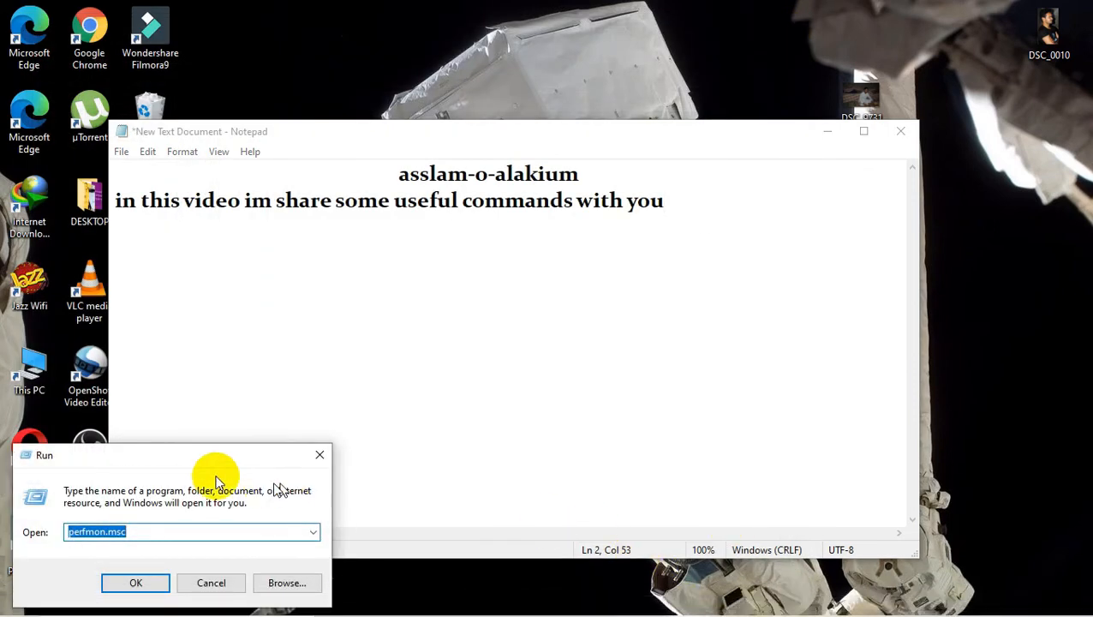
drag(208, 459, 506, 354)
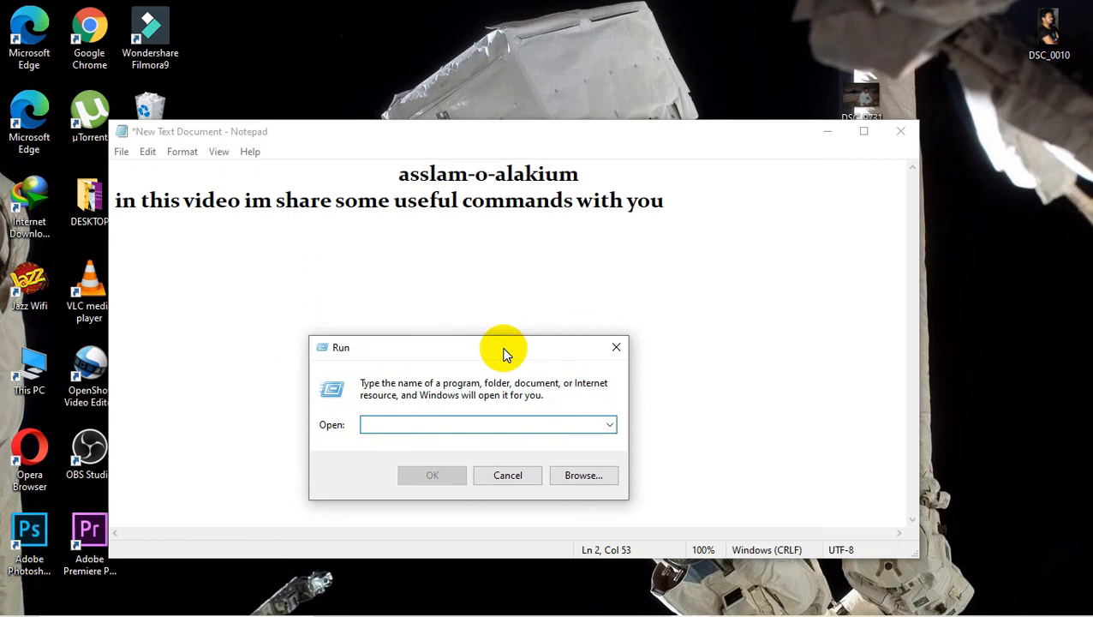
text(devmgmt)
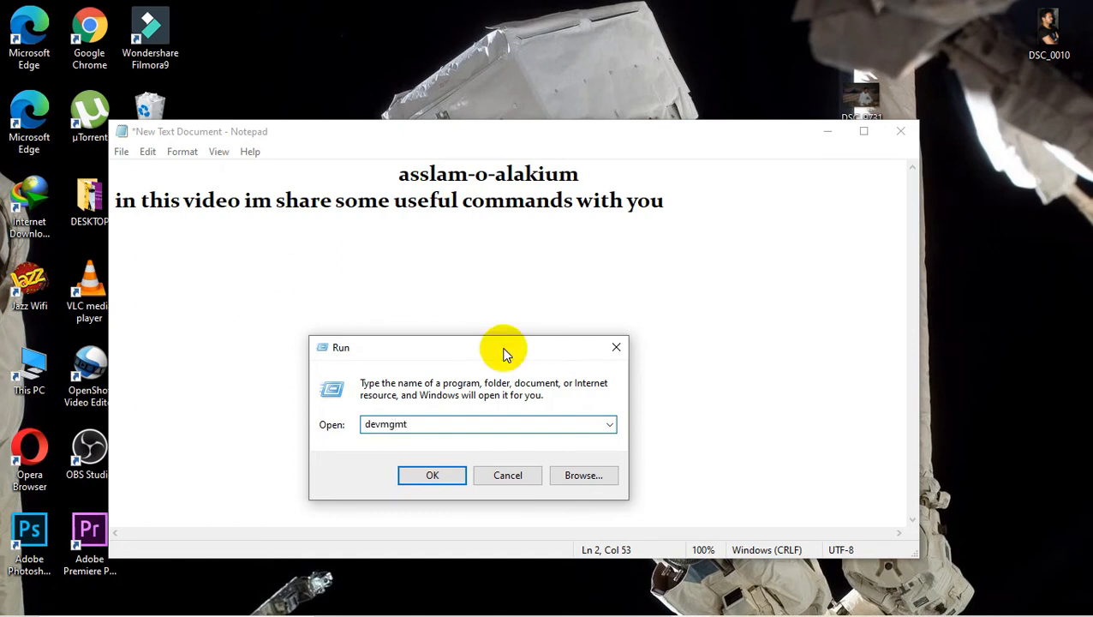
text(.msc)
key(Return)
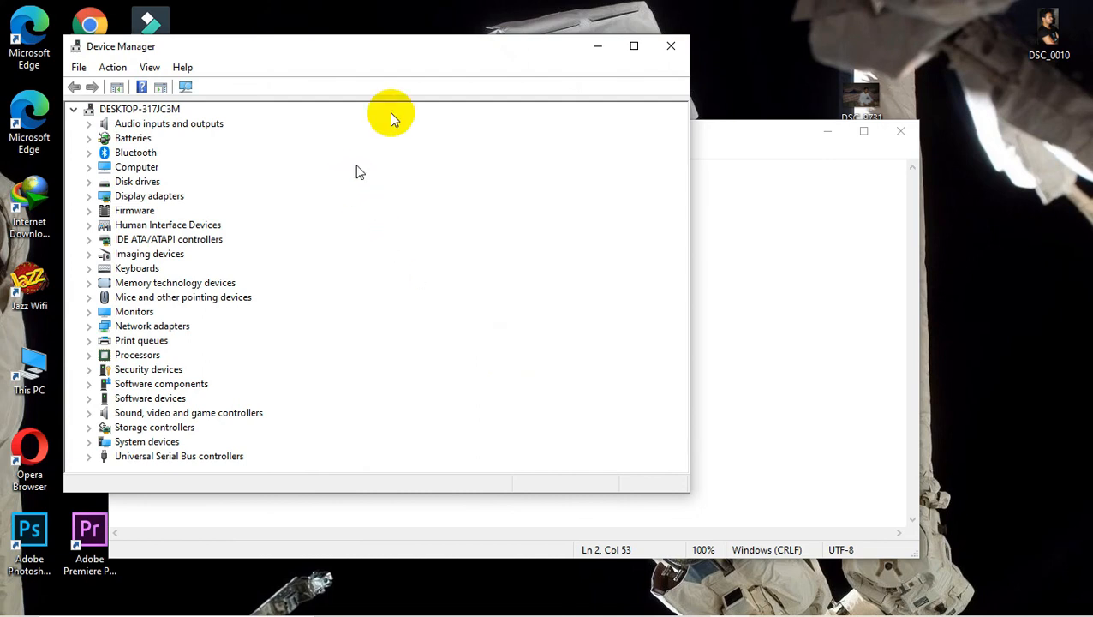
click(671, 45)
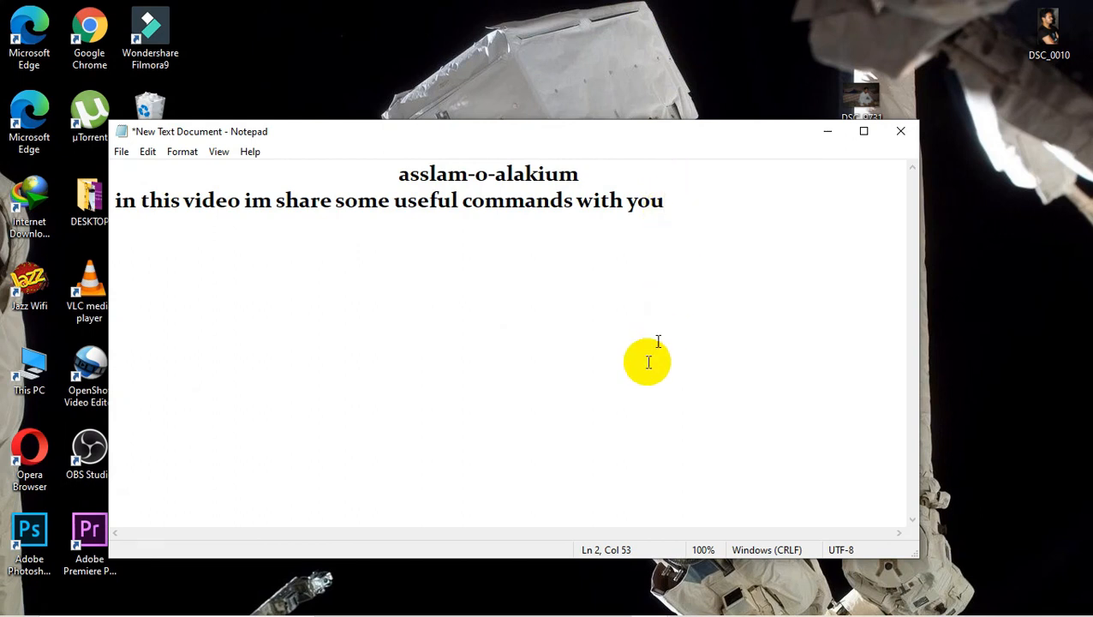
Open the Power Options settings with the Run command "powercfg.cpl" and close the window again.
mouse_move(593, 613)
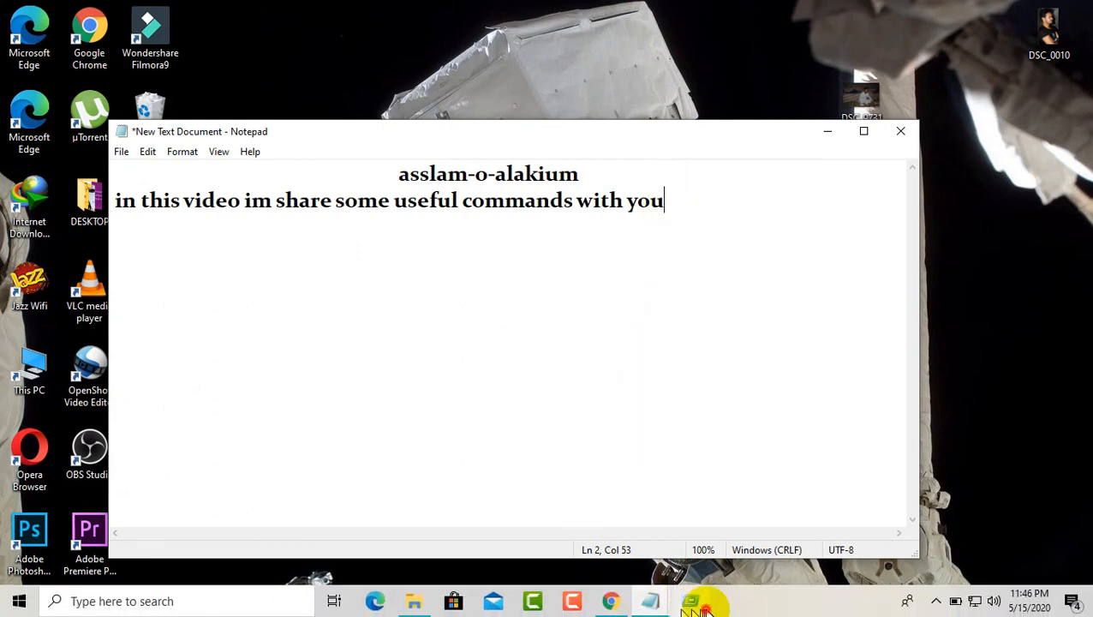
key(super+r)
drag(227, 457, 527, 380)
key(BackSpace)
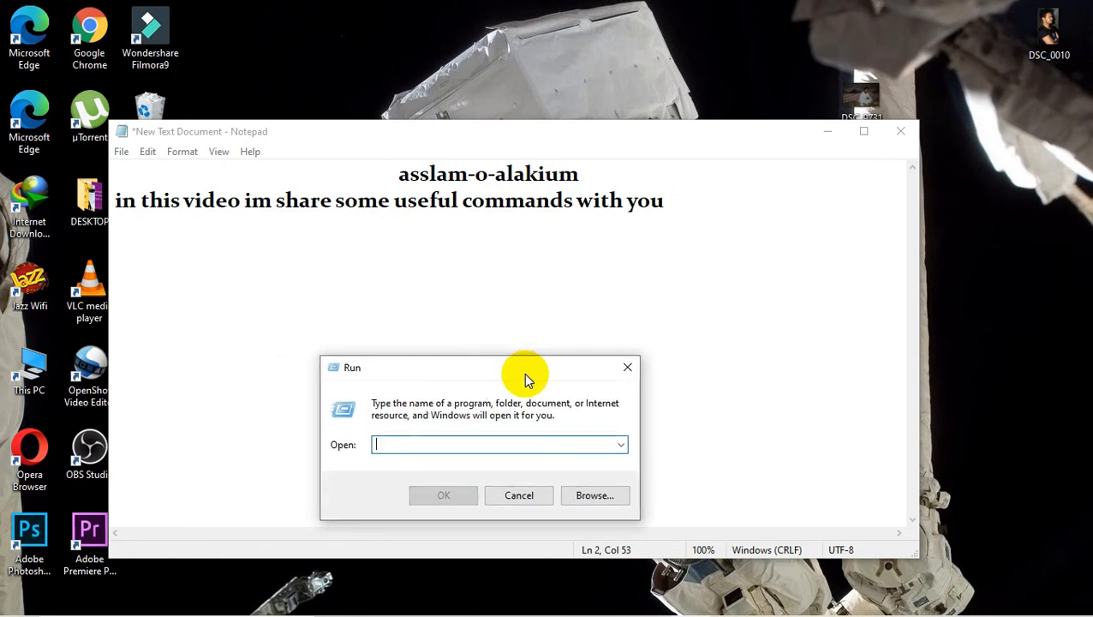
text(powercfg)
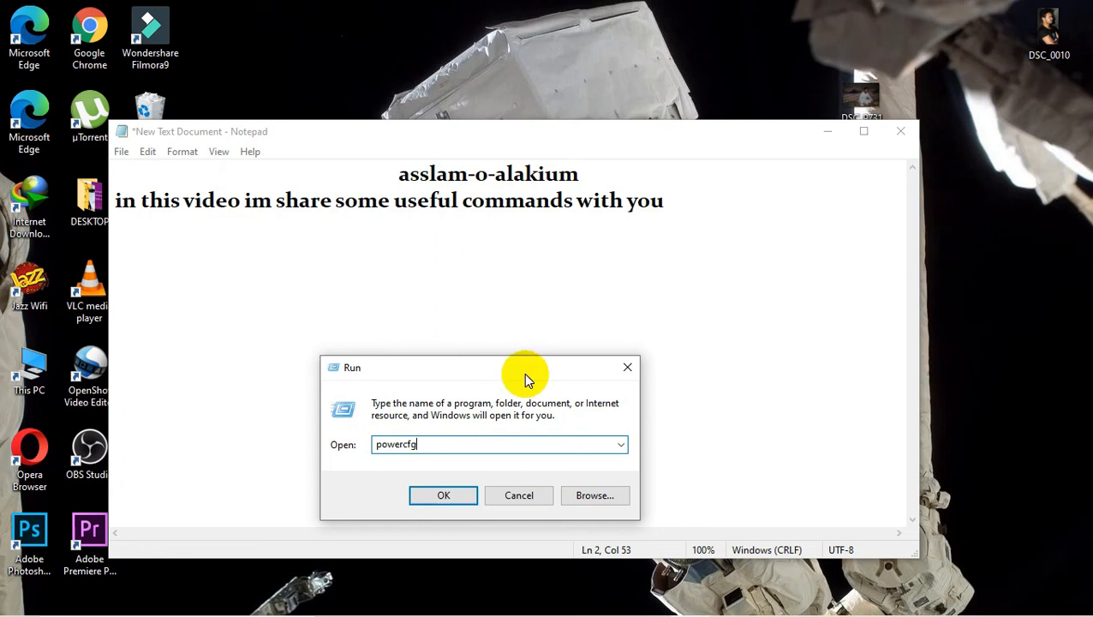
text(.cpl)
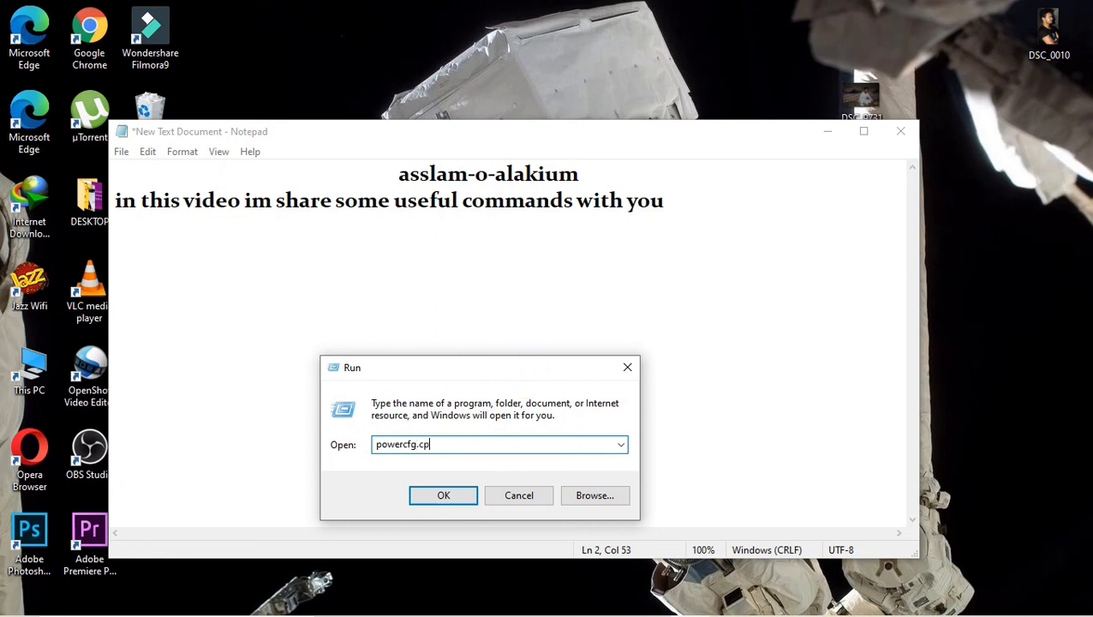
key(Return)
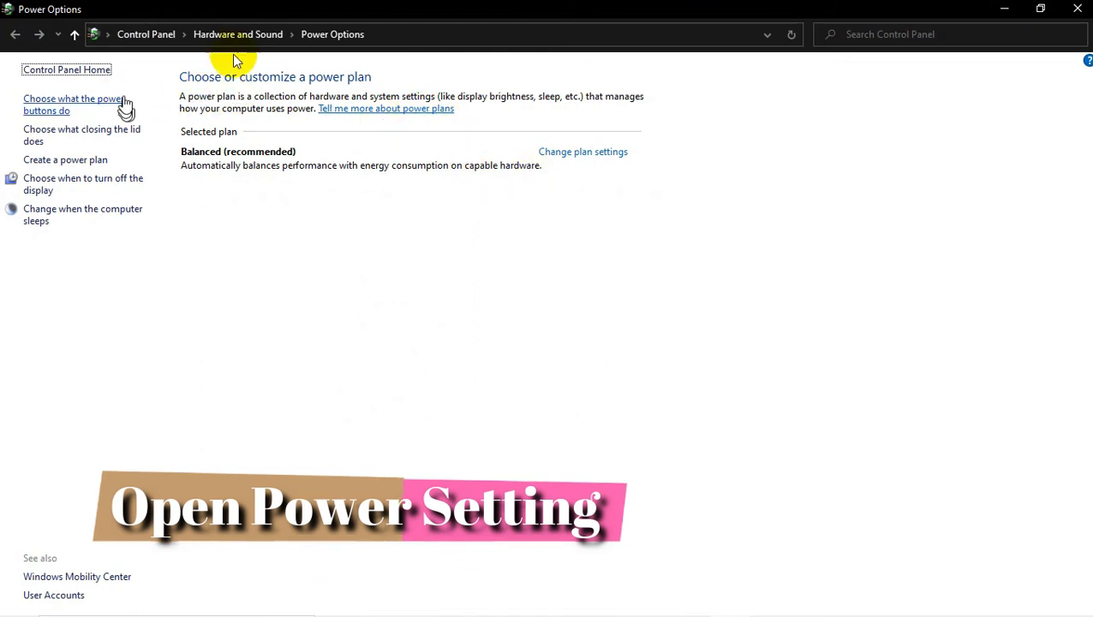
click(1077, 8)
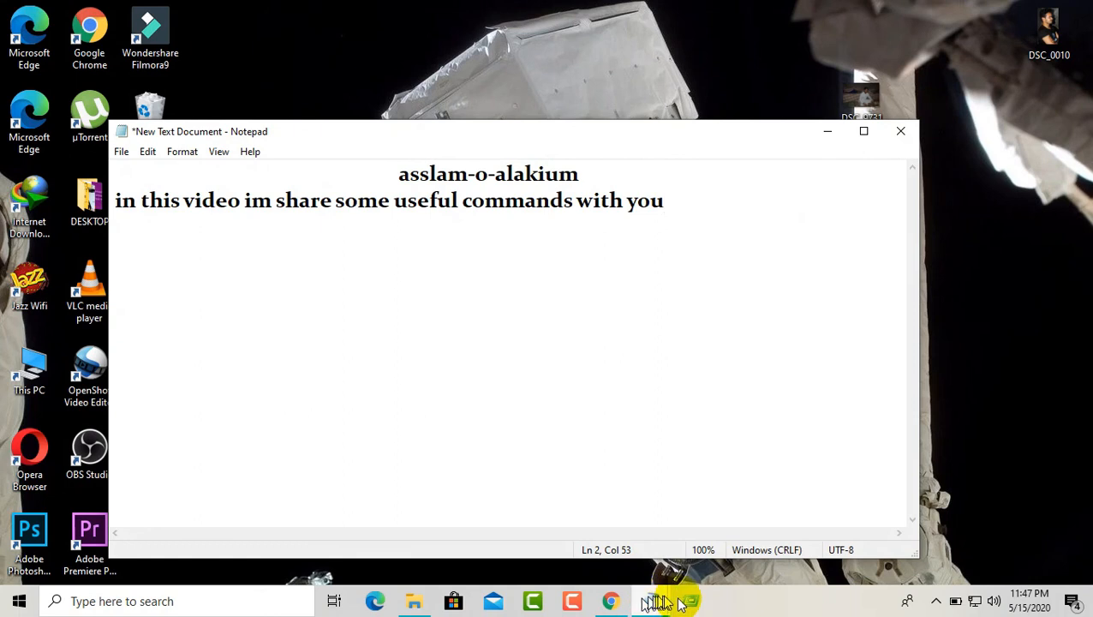
Launch Task Manager with the Run command "taskmgr" and close it again.
click(690, 602)
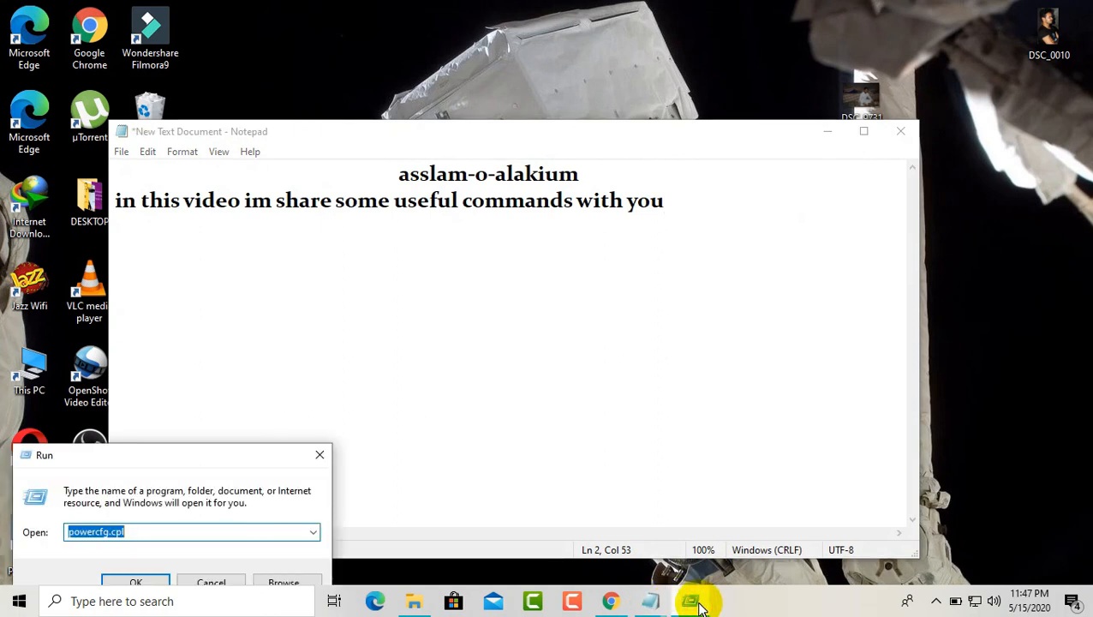
key(BackSpace)
text(t)
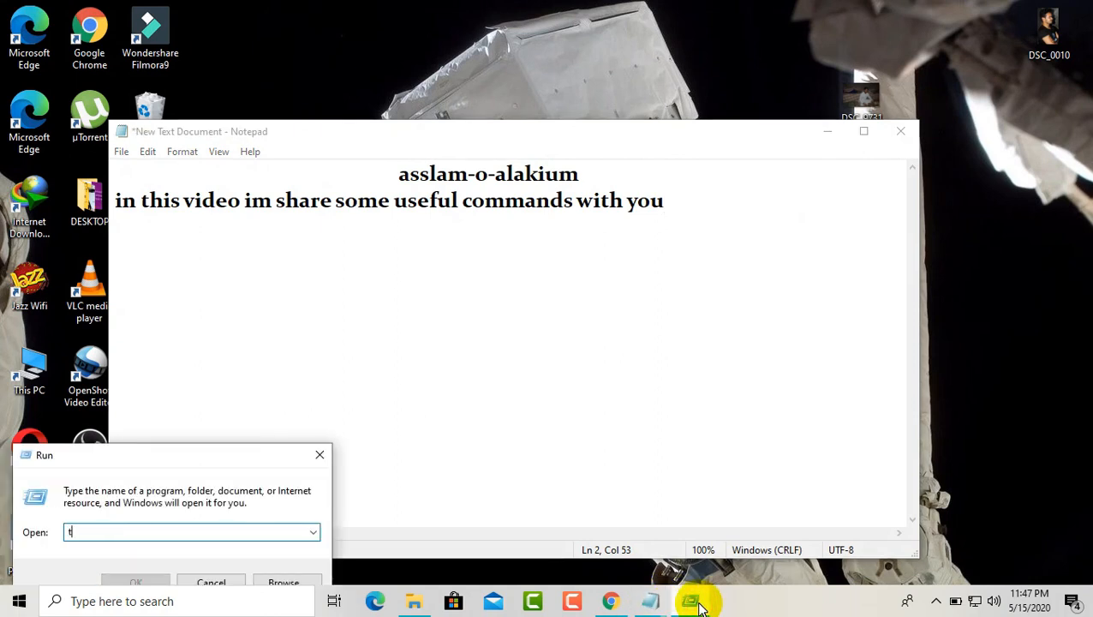
text(askmgr)
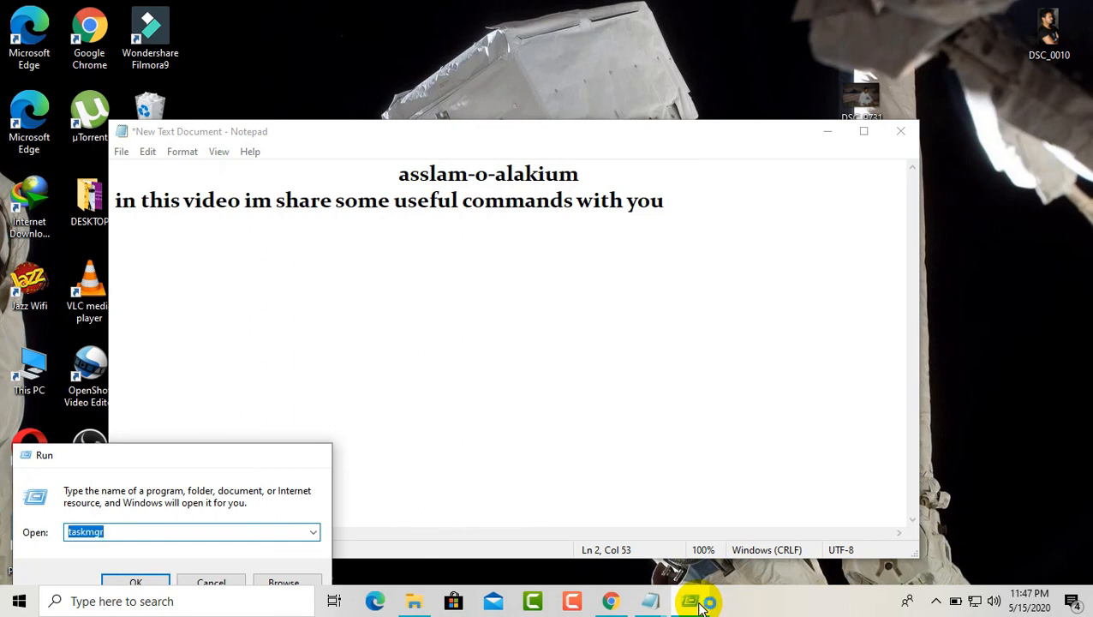
key(Return)
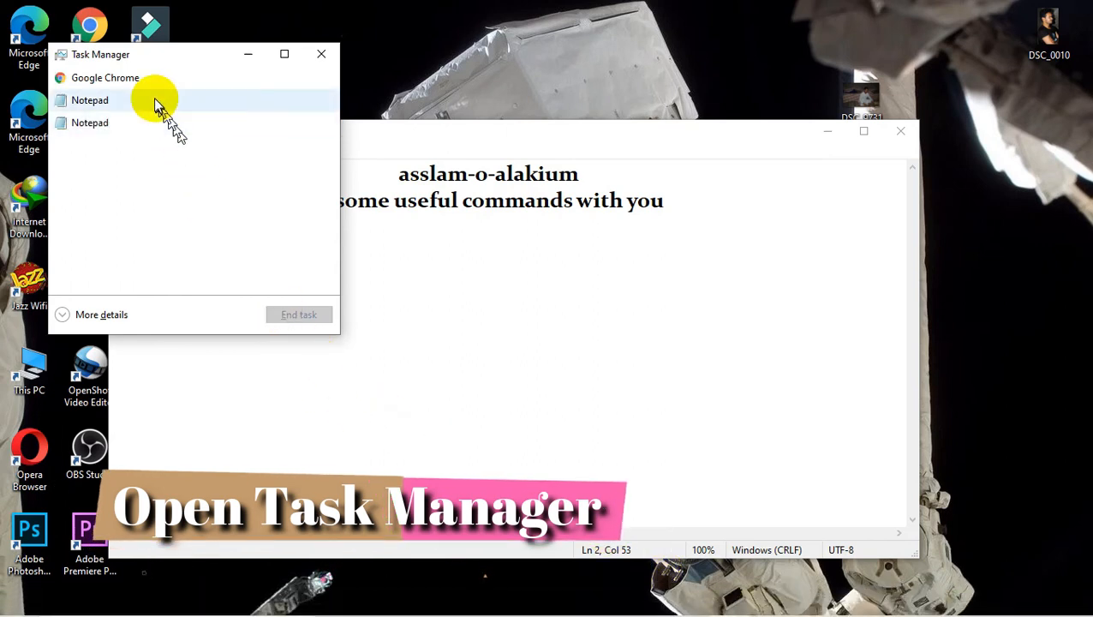
click(323, 59)
Launch the On-Screen Keyboard with the Run command "osk" and close it again.
key(super+r)
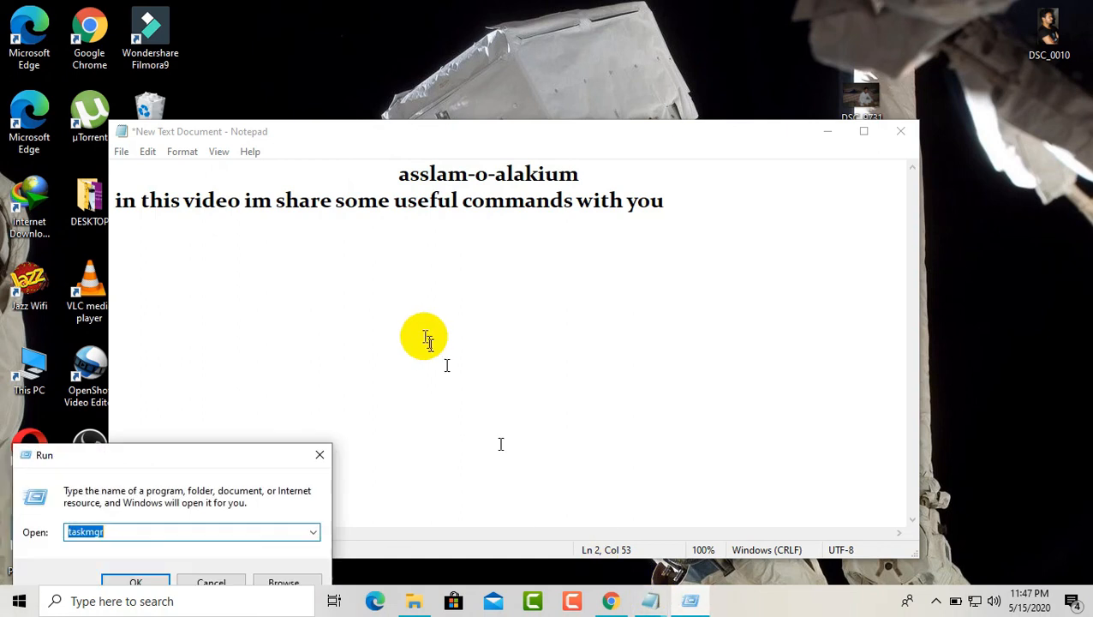
drag(274, 464, 569, 328)
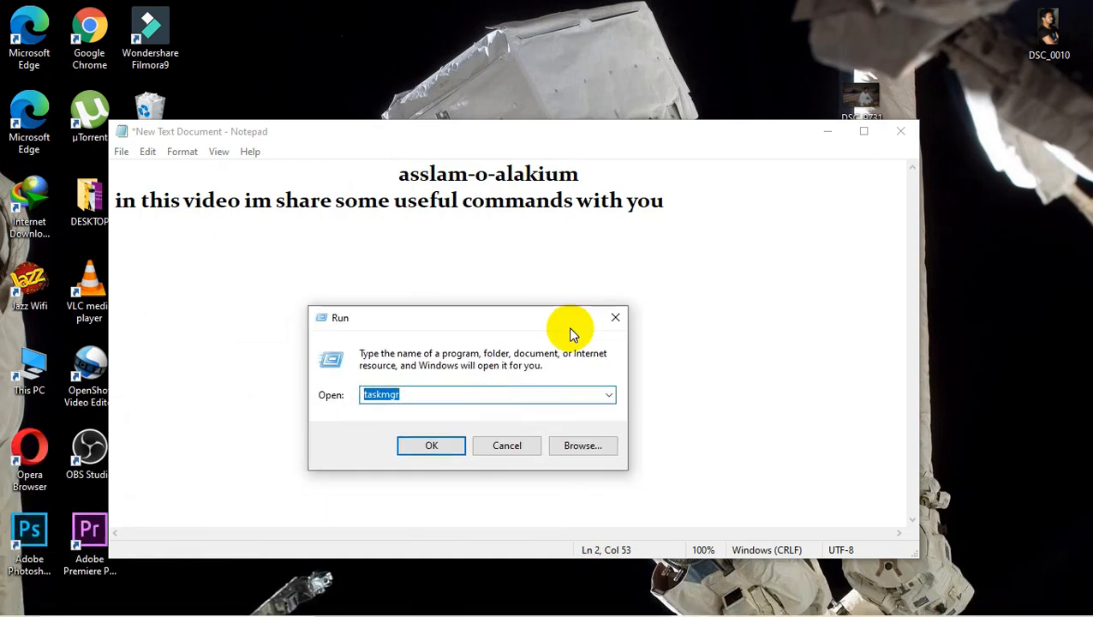
text(osk)
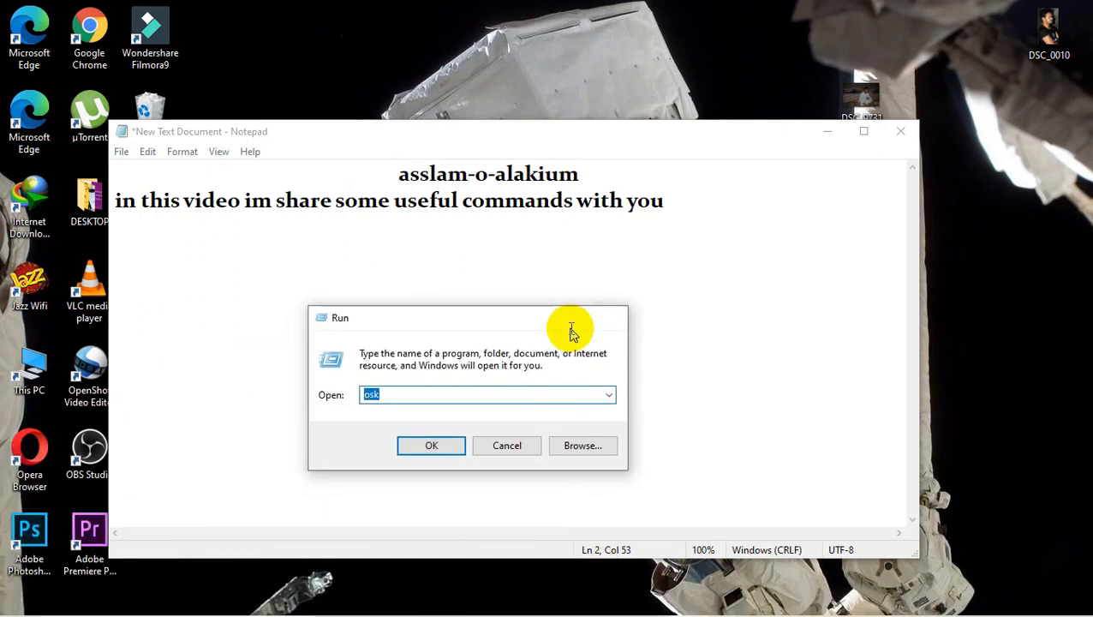
key(Return)
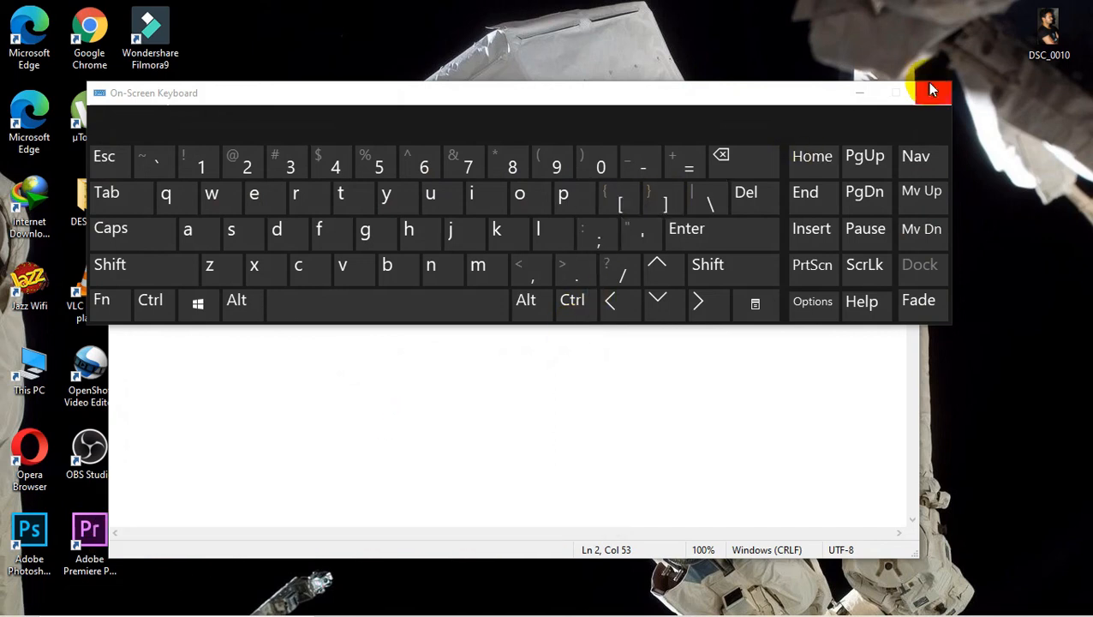
click(932, 86)
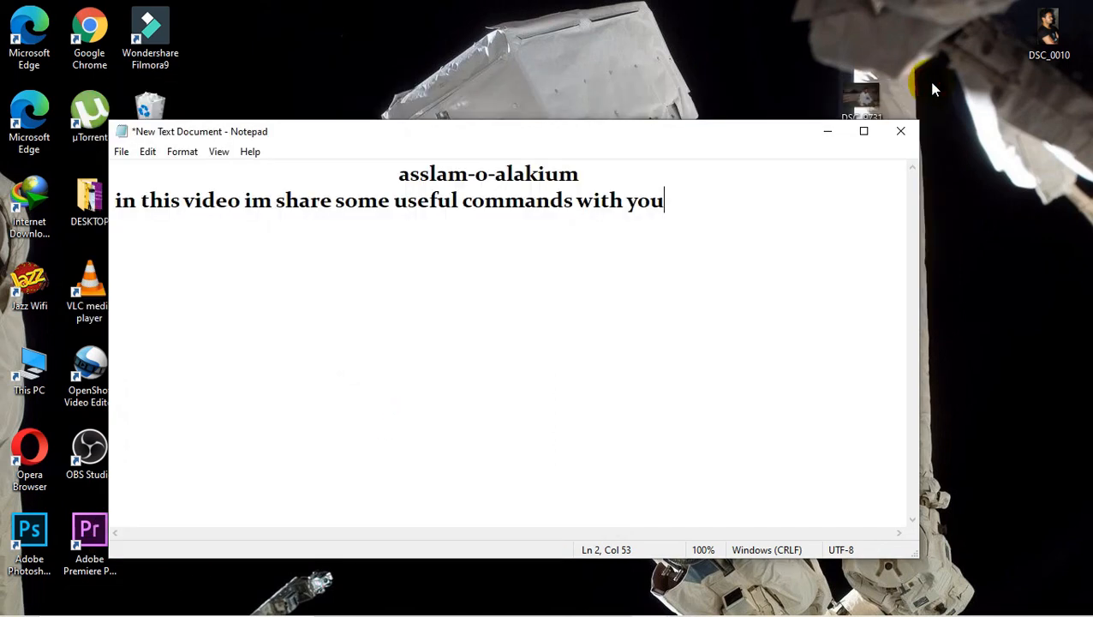